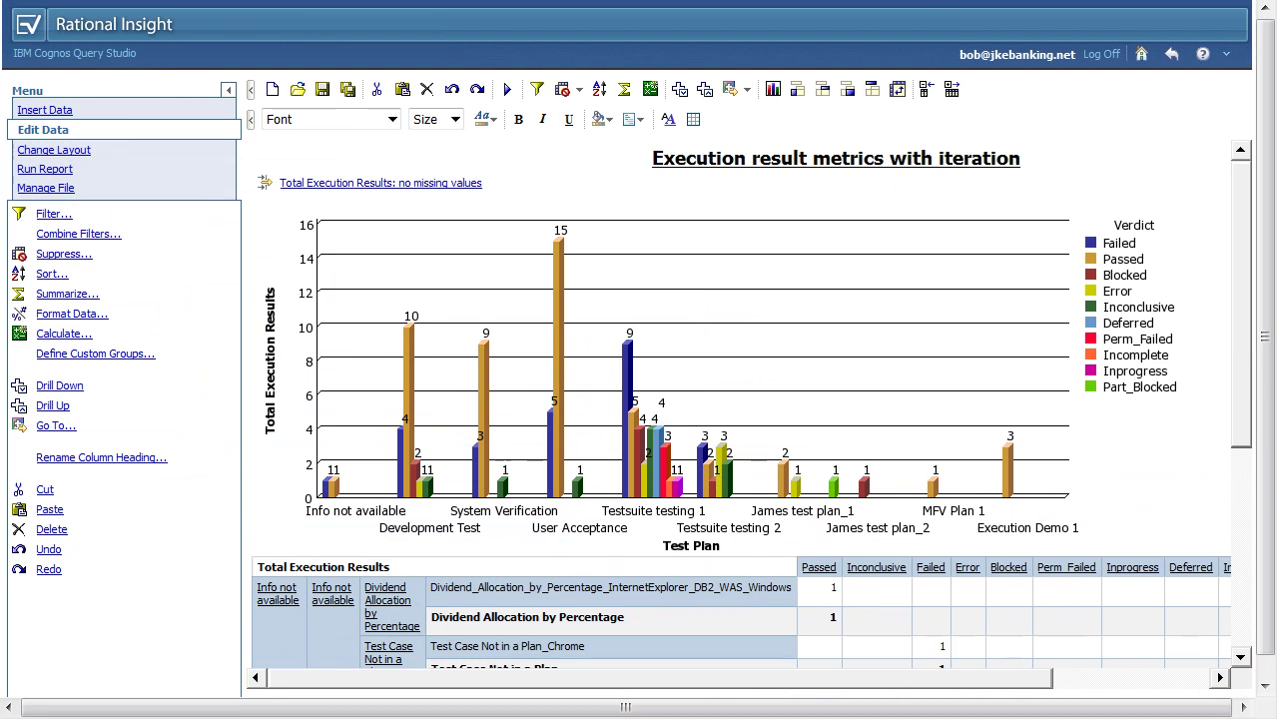
Step: Create a new report and title it "Execution results by test plan, verdict and iteration"
{"action": "left_click", "coordinate": [271, 92]}
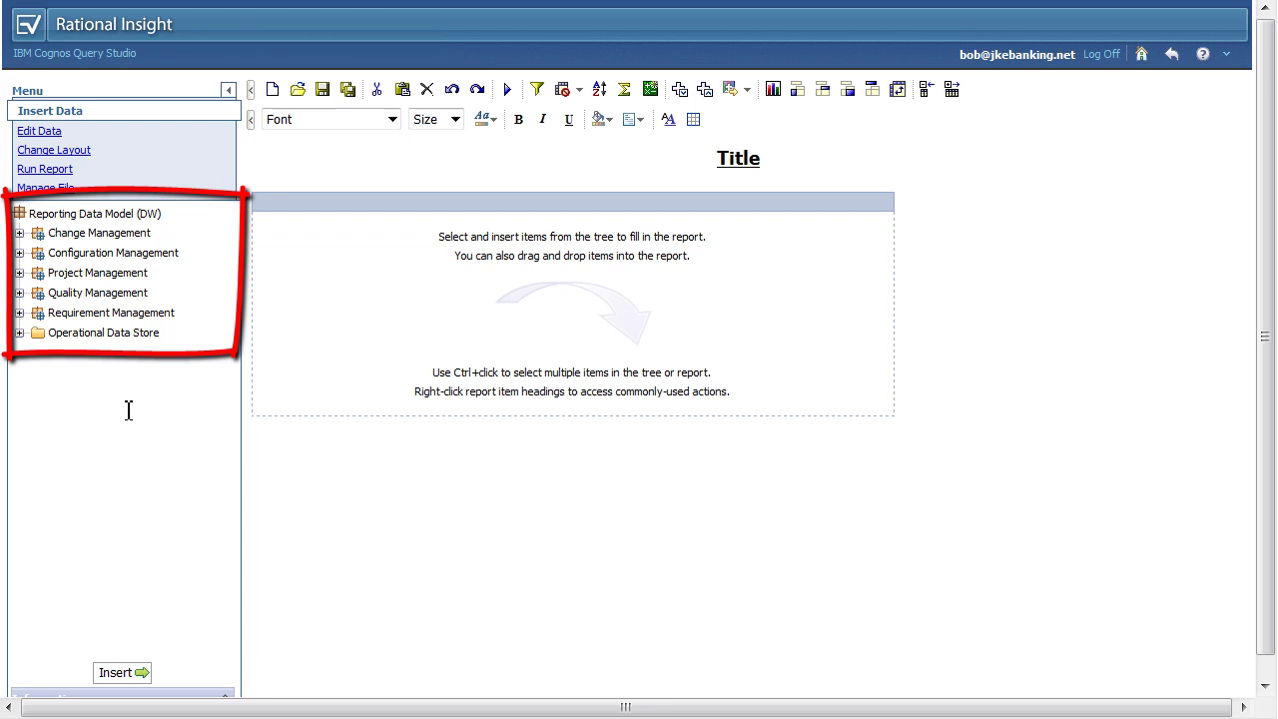
{"action": "left_click", "coordinate": [736, 159]}
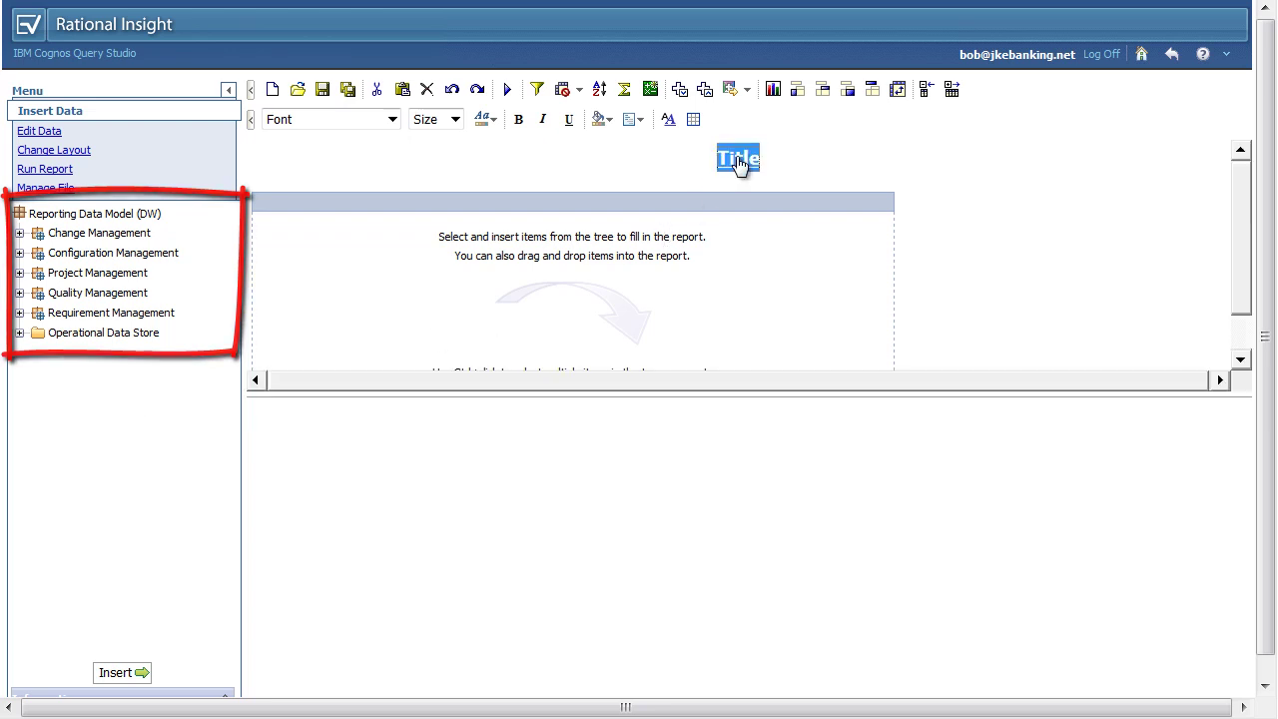
{"action": "left_click_drag", "start_coordinate": [266, 536], "coordinate": [332, 531]}
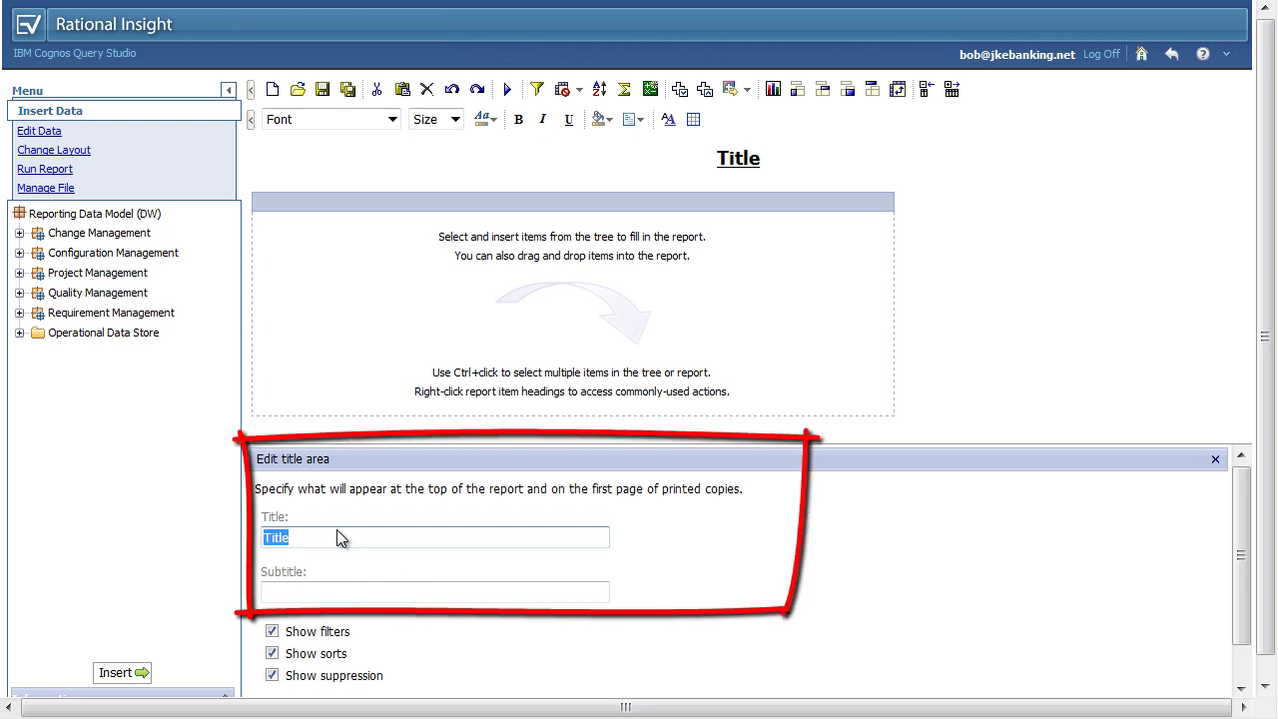
{"action": "type", "text": "Execution results by test p"}
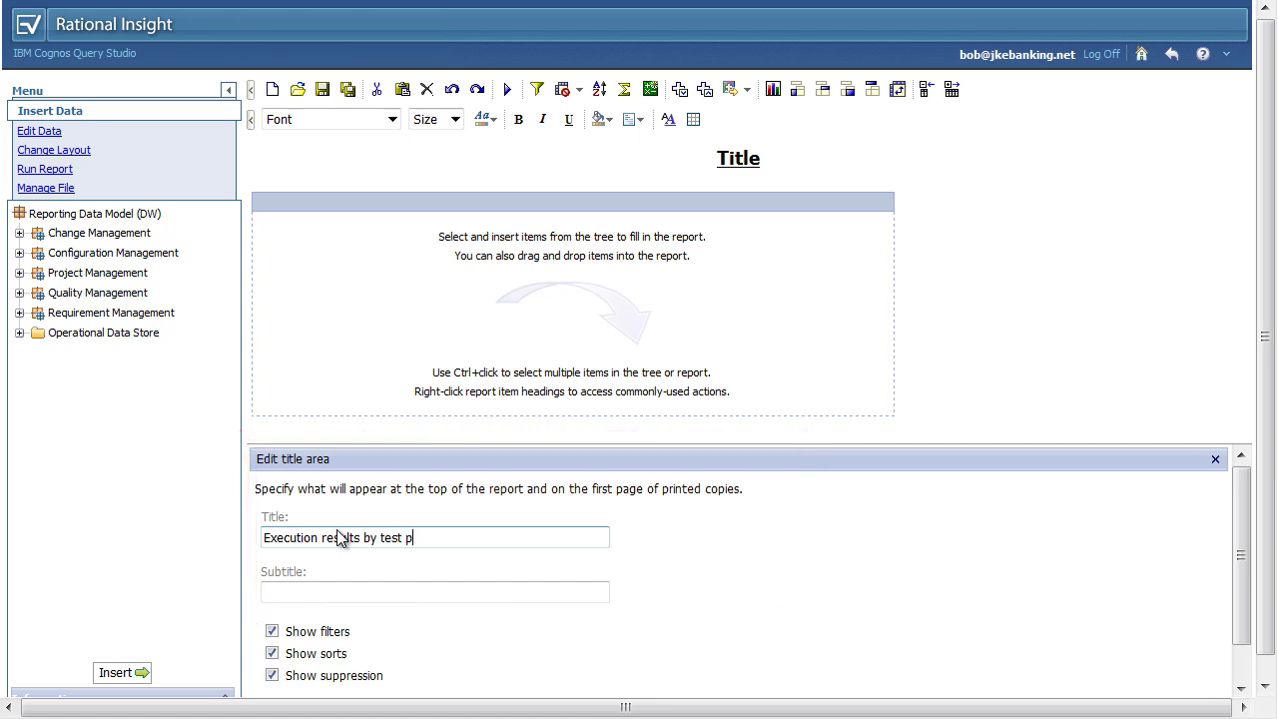
{"action": "type", "text": "lan, verdict and iteration"}
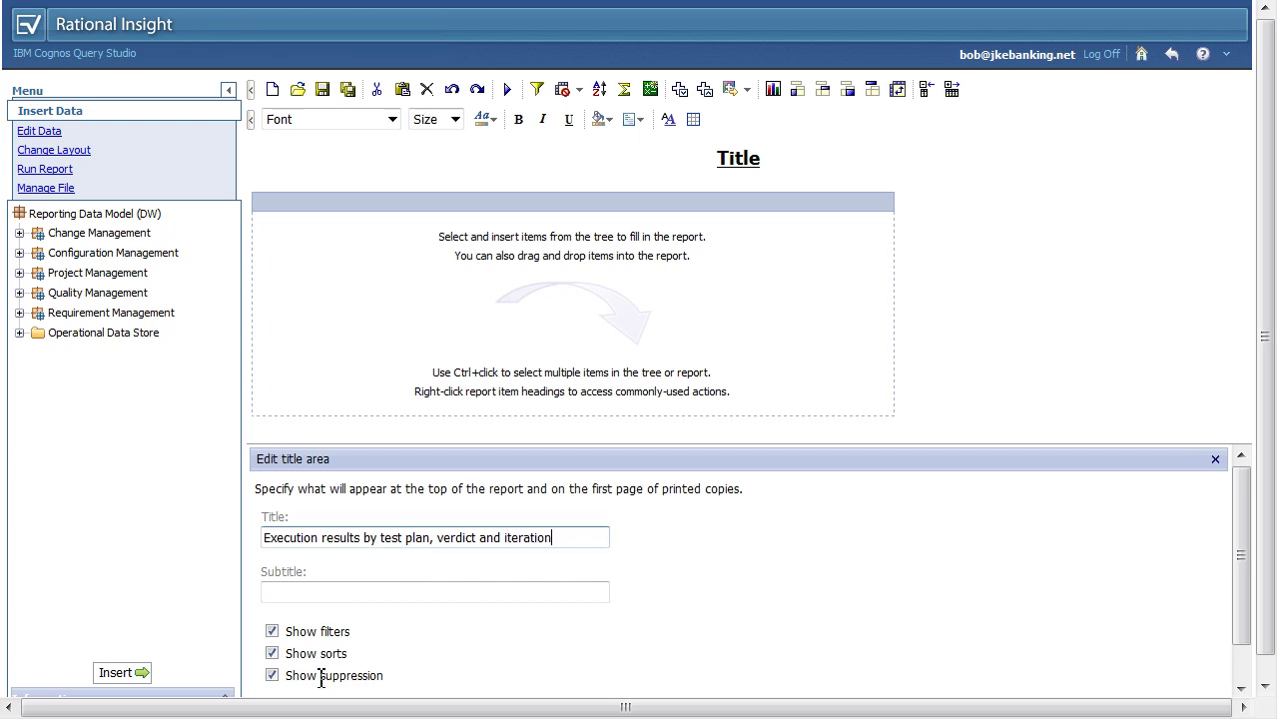
{"action": "scroll", "coordinate": [1240, 626], "scroll_direction": "down", "scroll_amount": 1}
{"action": "left_click_drag", "start_coordinate": [1240, 627], "coordinate": [1241, 670]}
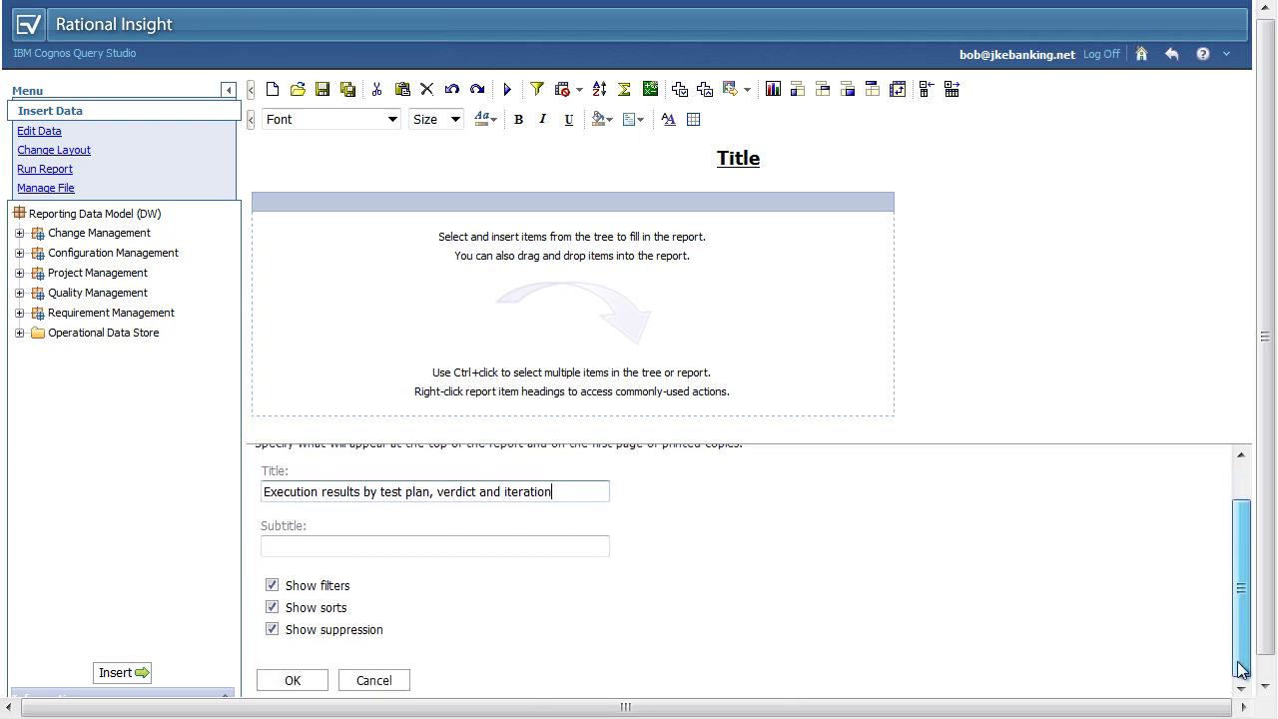
{"action": "left_click", "coordinate": [285, 679]}
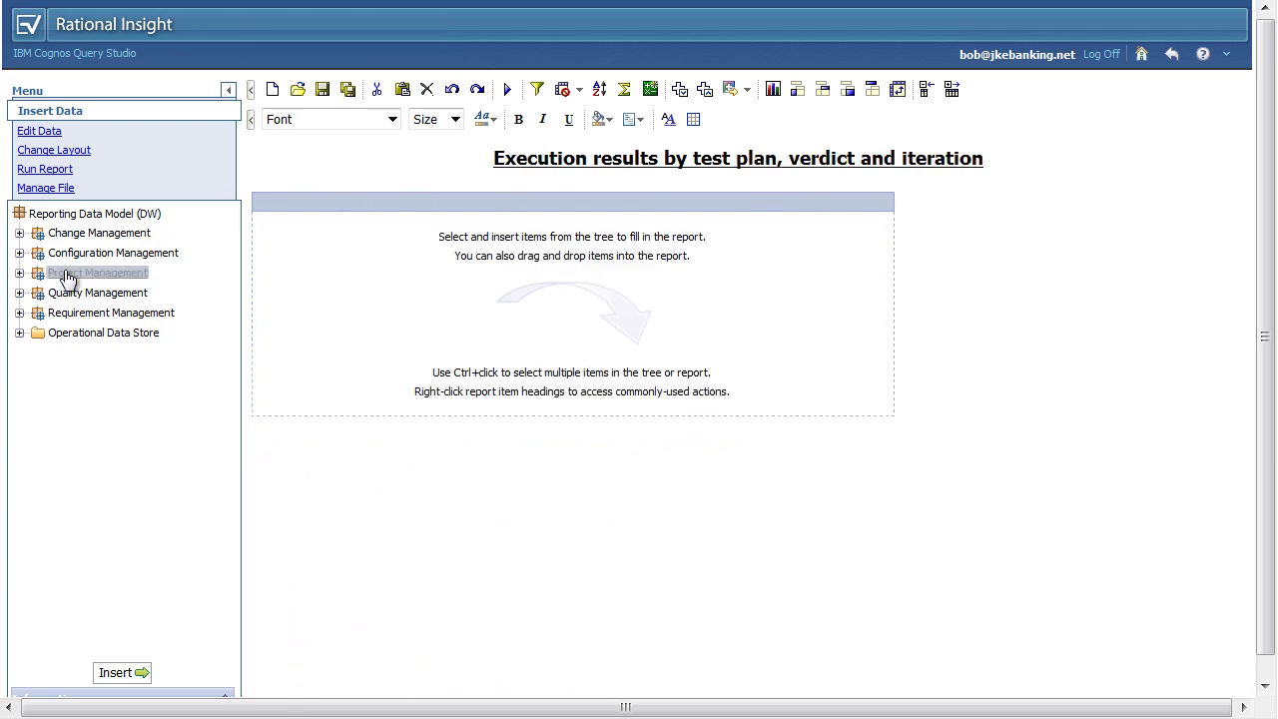
Step: Insert Total Execution Results from the current-values measures of Quality Management's Execution Result Metrics with Iteration into the report
{"action": "left_click", "coordinate": [19, 293]}
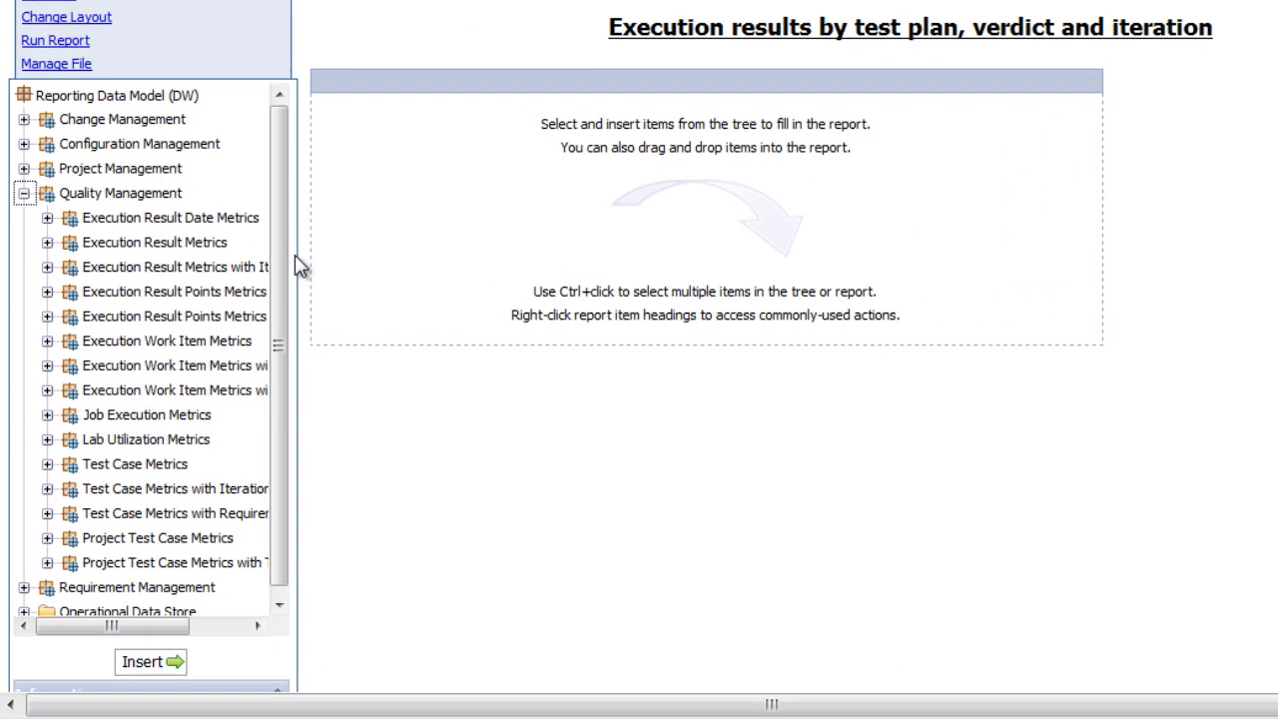
{"action": "left_click_drag", "start_coordinate": [312, 225], "coordinate": [433, 226]}
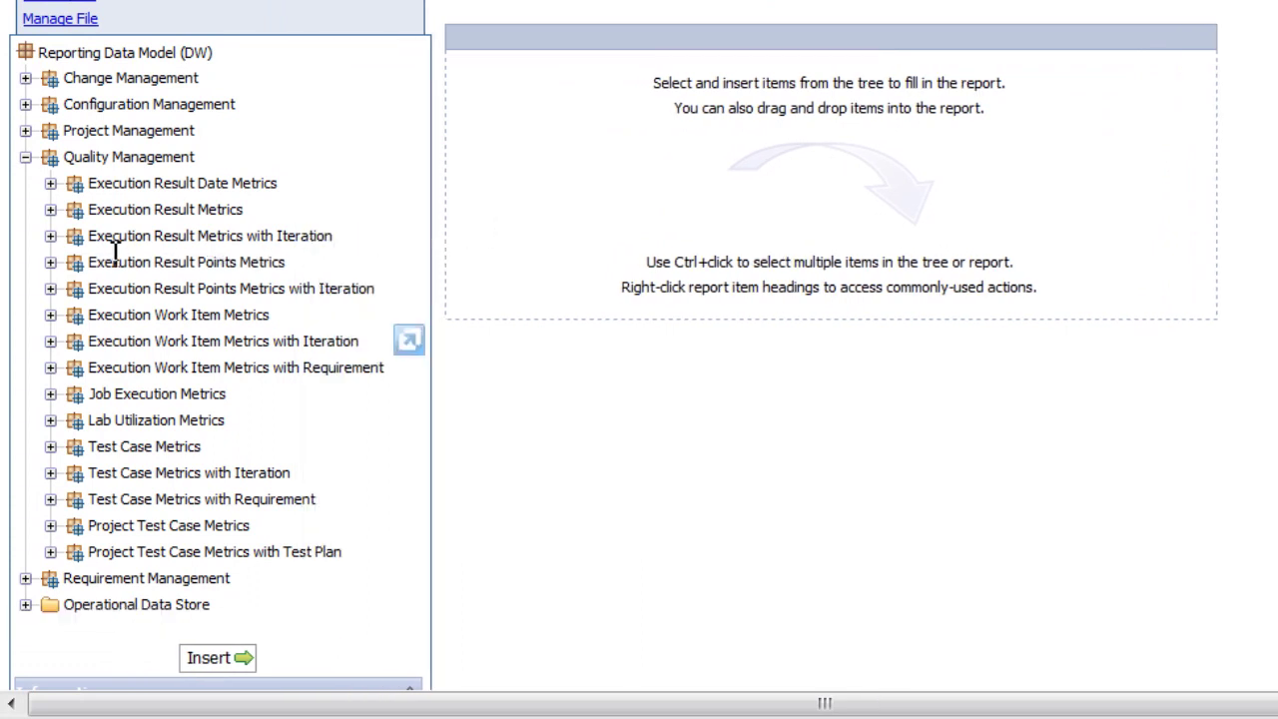
{"action": "left_click", "coordinate": [50, 238]}
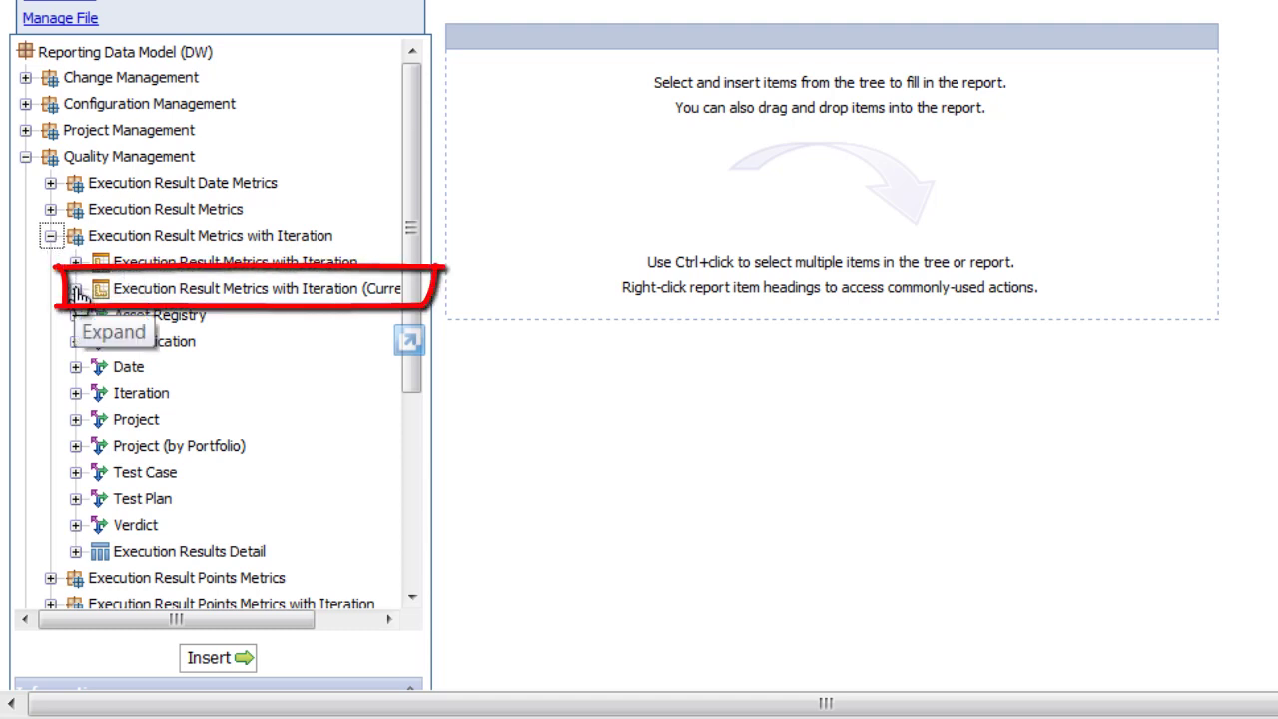
{"action": "left_click", "coordinate": [76, 288]}
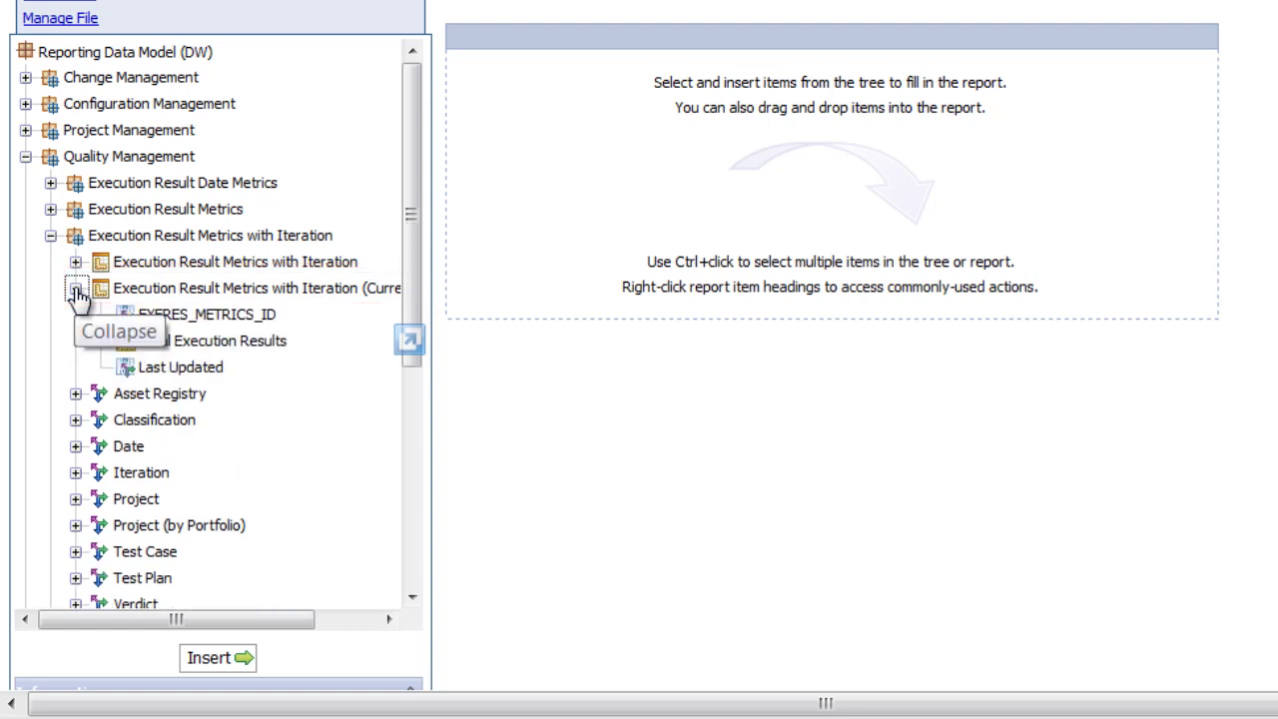
{"action": "left_click_drag", "start_coordinate": [183, 343], "coordinate": [485, 249]}
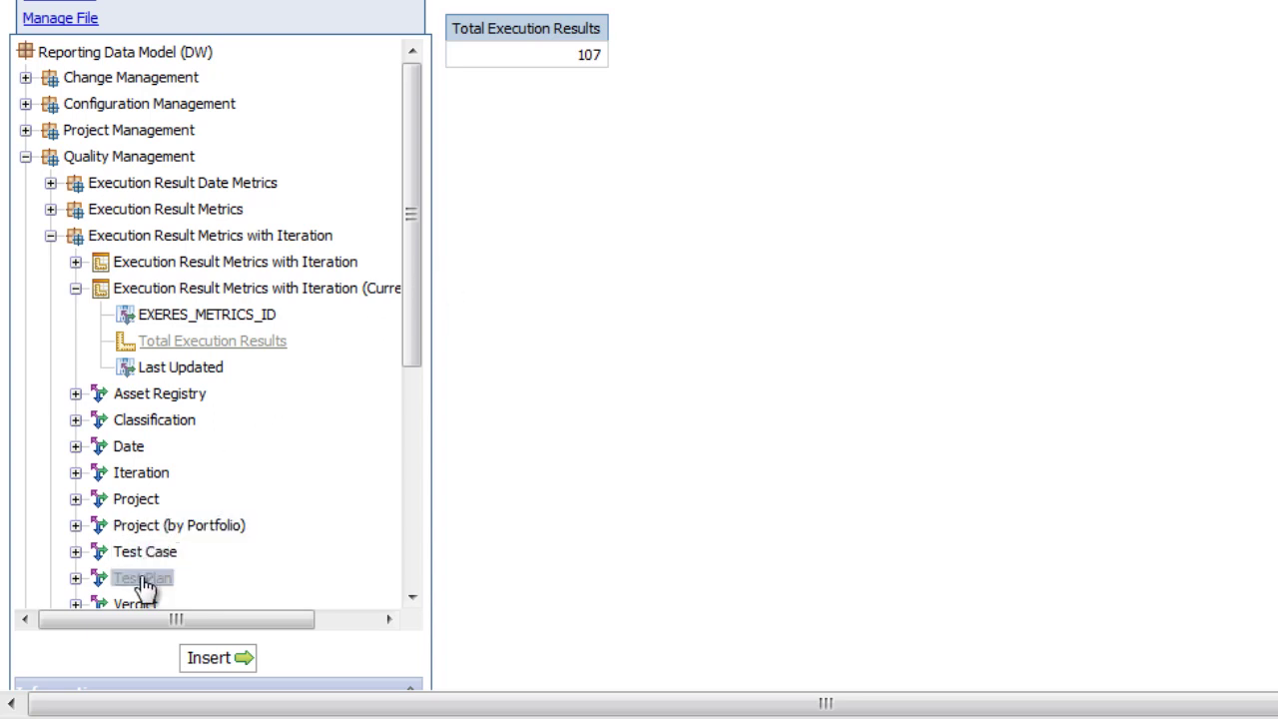
Step: Add the Test Plan level of the Test Plan dimension as a column after Total Execution Results
{"action": "left_click", "coordinate": [76, 579]}
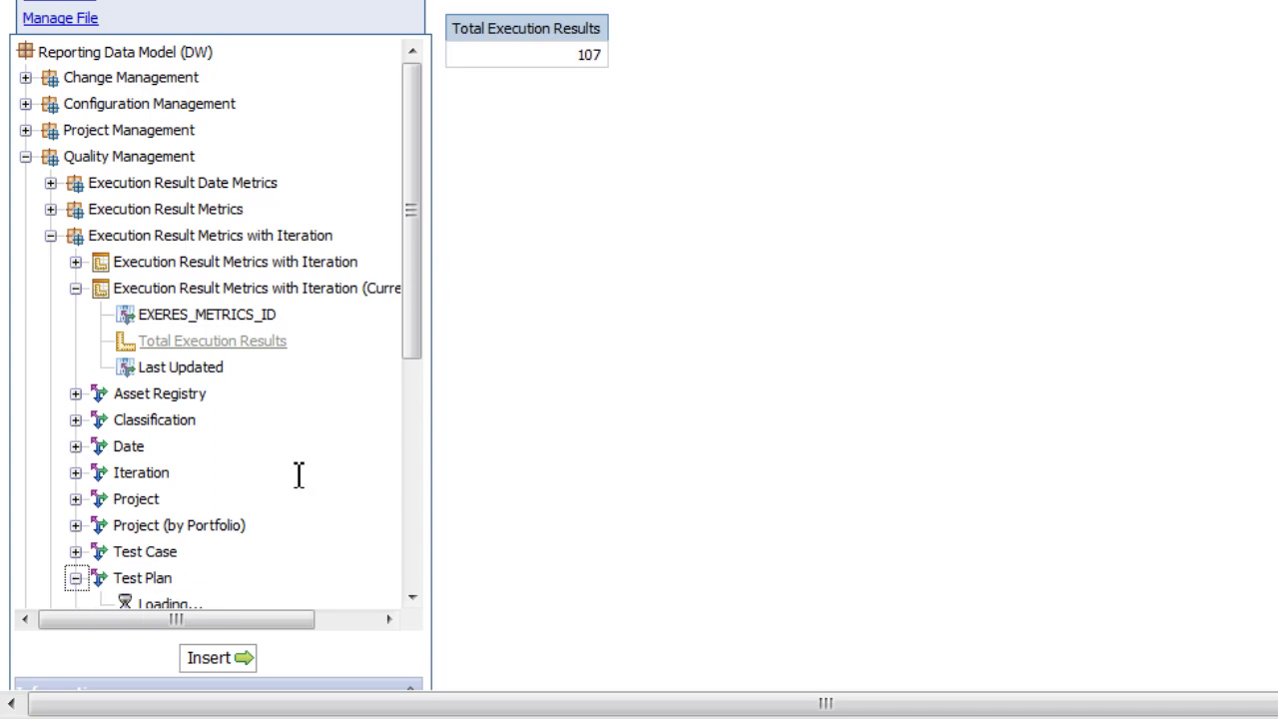
{"action": "left_click_drag", "start_coordinate": [410, 337], "coordinate": [409, 486]}
{"action": "left_click_drag", "start_coordinate": [179, 370], "coordinate": [638, 47]}
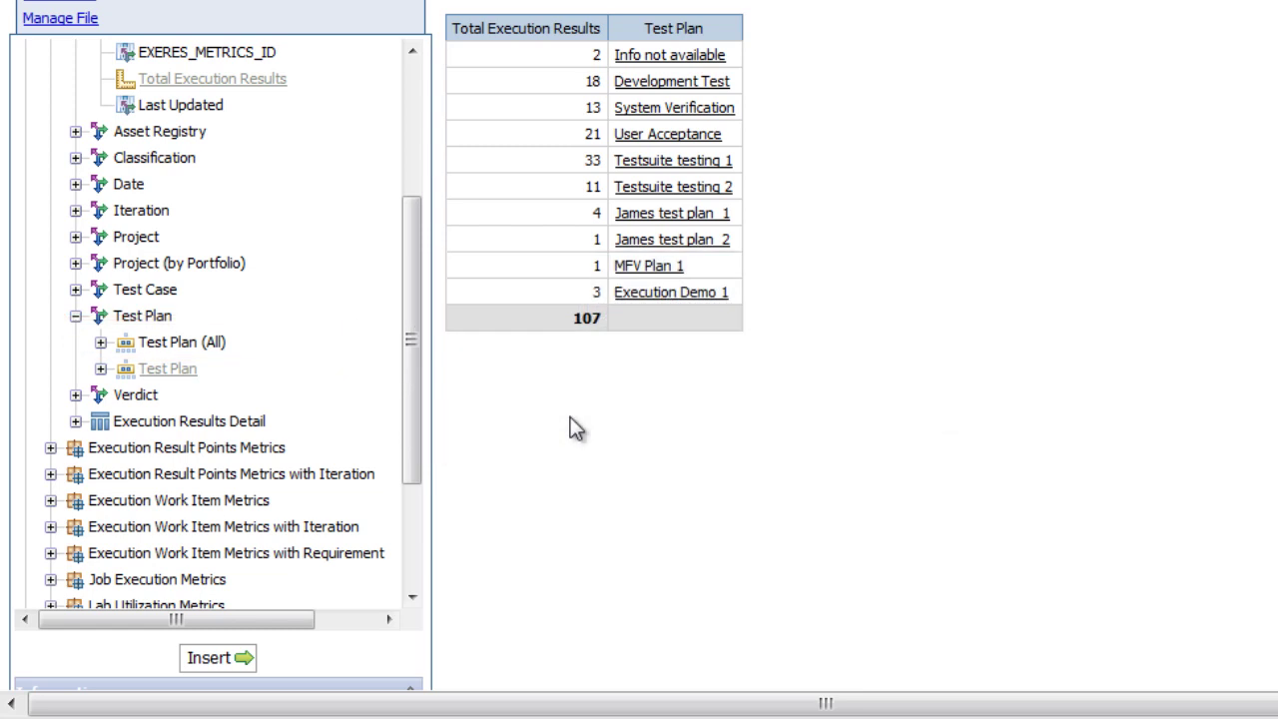
Step: Add the Iteration level of the Iteration dimension as a column after Test Plan
{"action": "left_click", "coordinate": [76, 211]}
{"action": "left_click", "coordinate": [168, 265]}
{"action": "left_click_drag", "start_coordinate": [211, 274], "coordinate": [789, 251]}
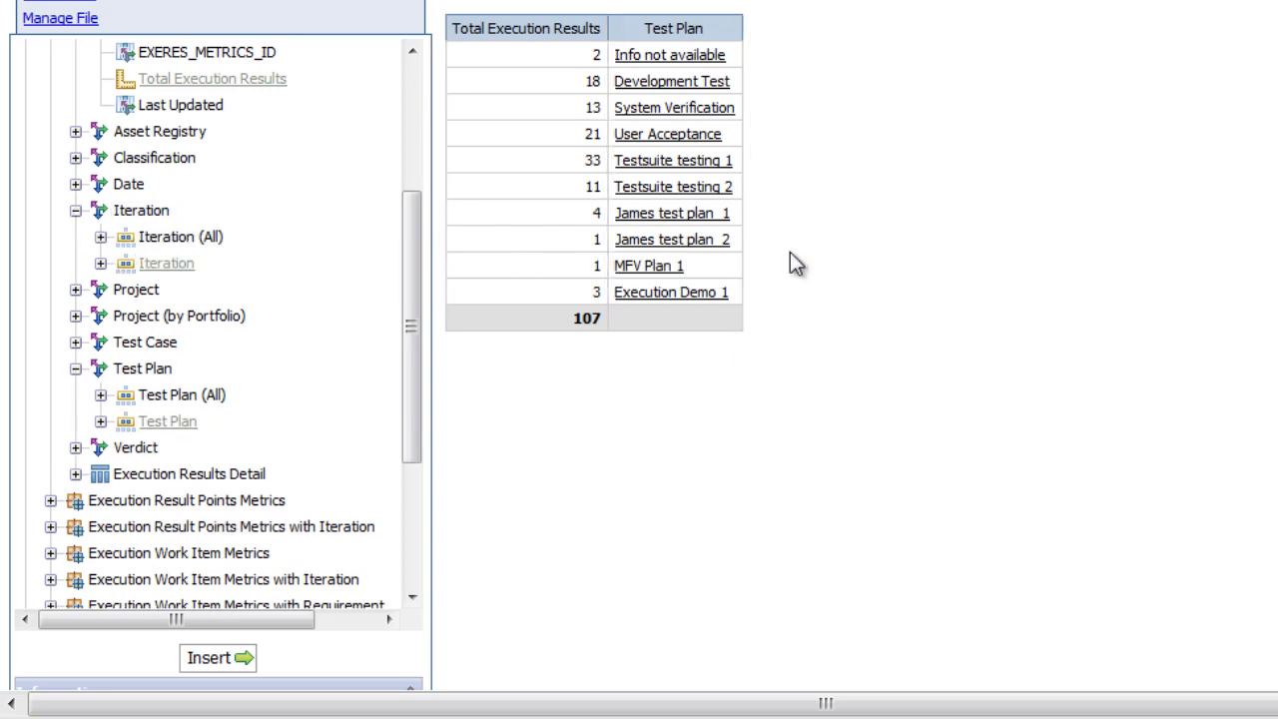
Step: Add the Verdict level after Iteration and pivot the list on Verdict to make a crosstab
{"action": "left_click", "coordinate": [76, 447]}
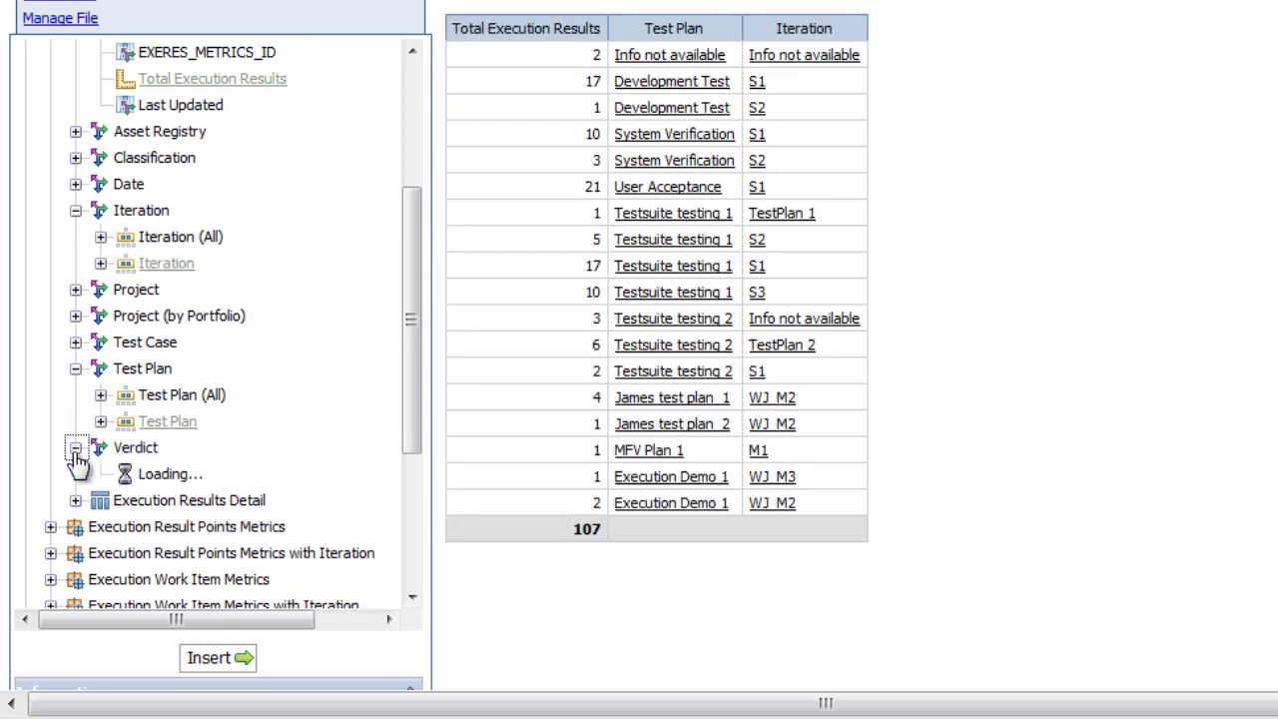
{"action": "left_click_drag", "start_coordinate": [159, 500], "coordinate": [927, 338]}
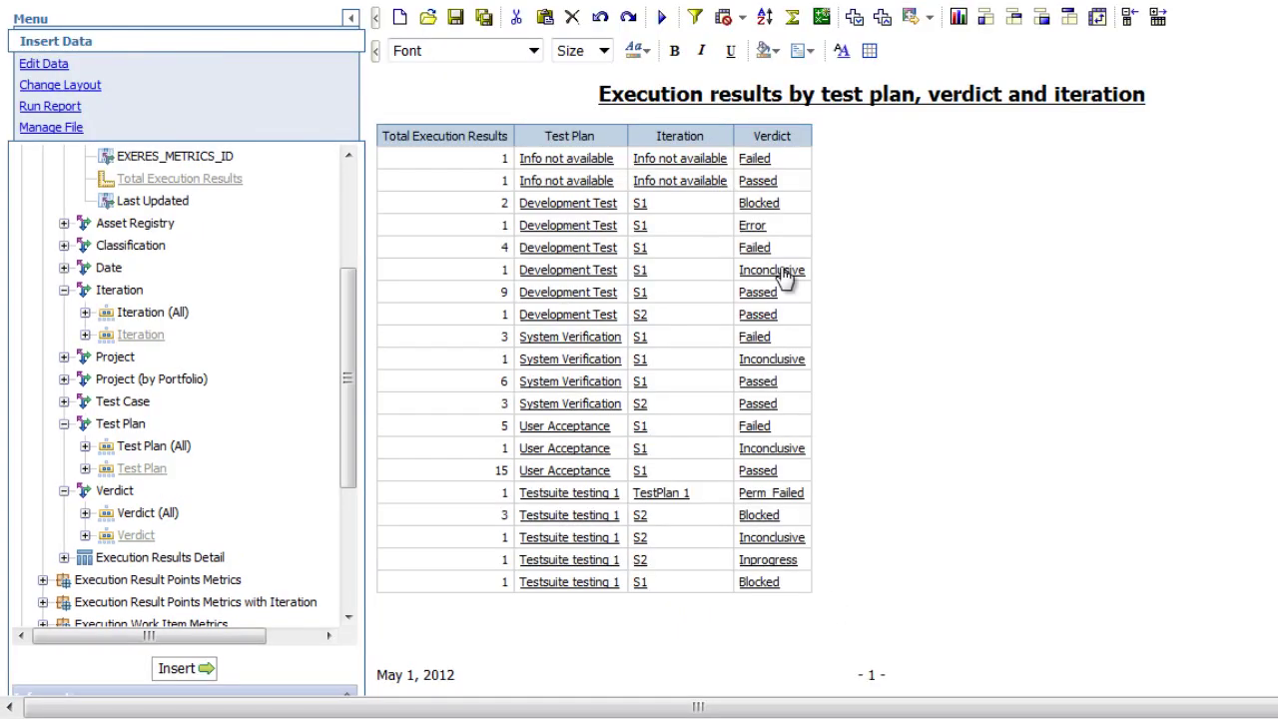
{"action": "left_click", "coordinate": [786, 137]}
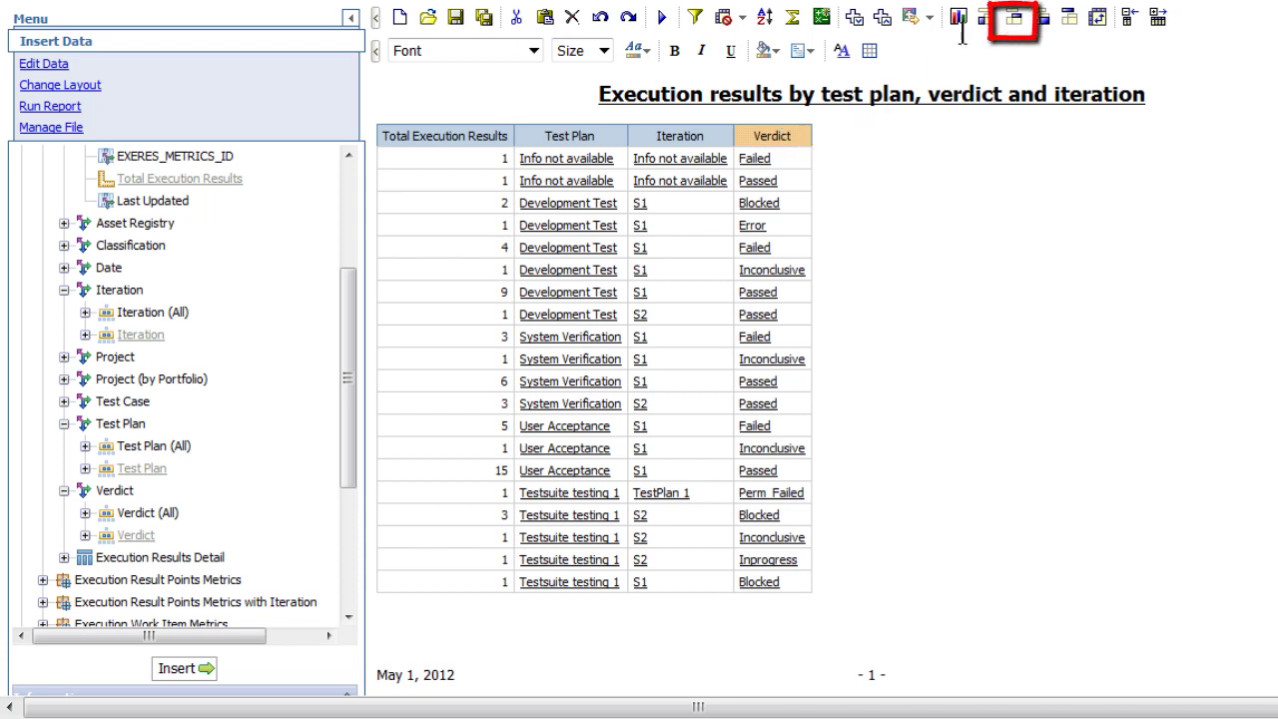
{"action": "left_click", "coordinate": [1014, 20]}
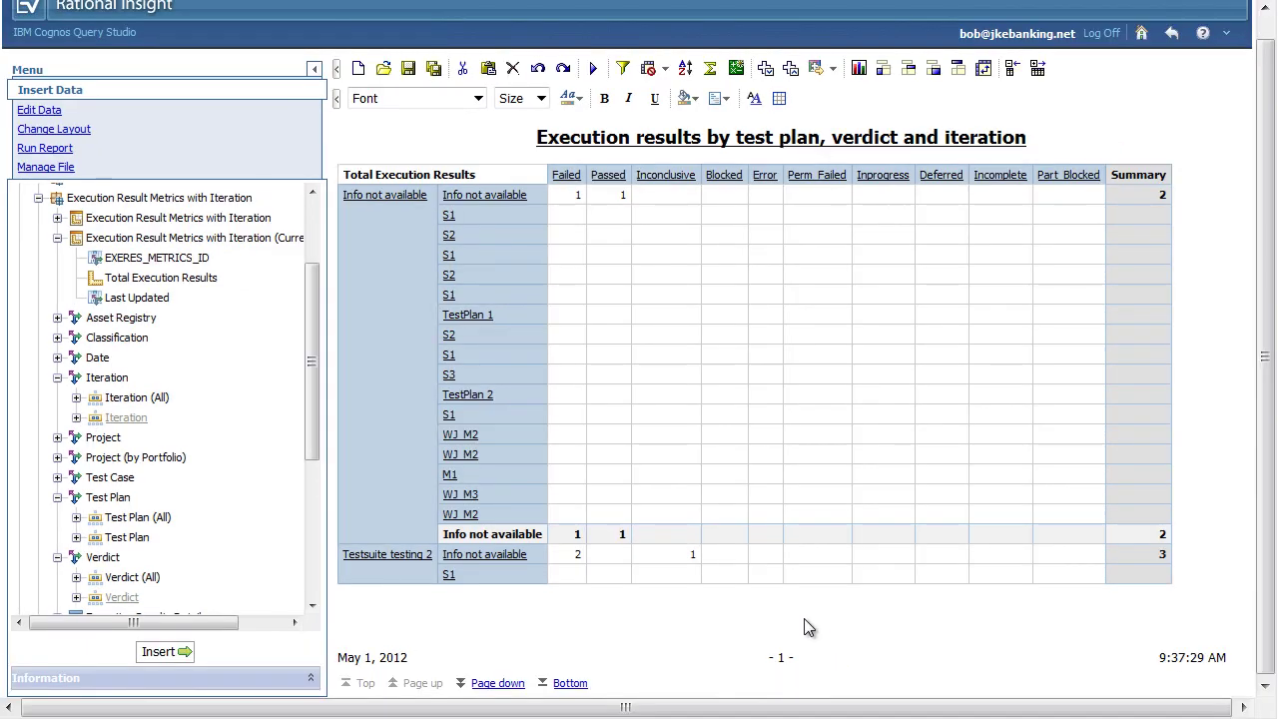
Step: Filter the crosstab on Total Execution Results with the missing values option set to Leave out missing values
{"action": "left_click", "coordinate": [424, 171]}
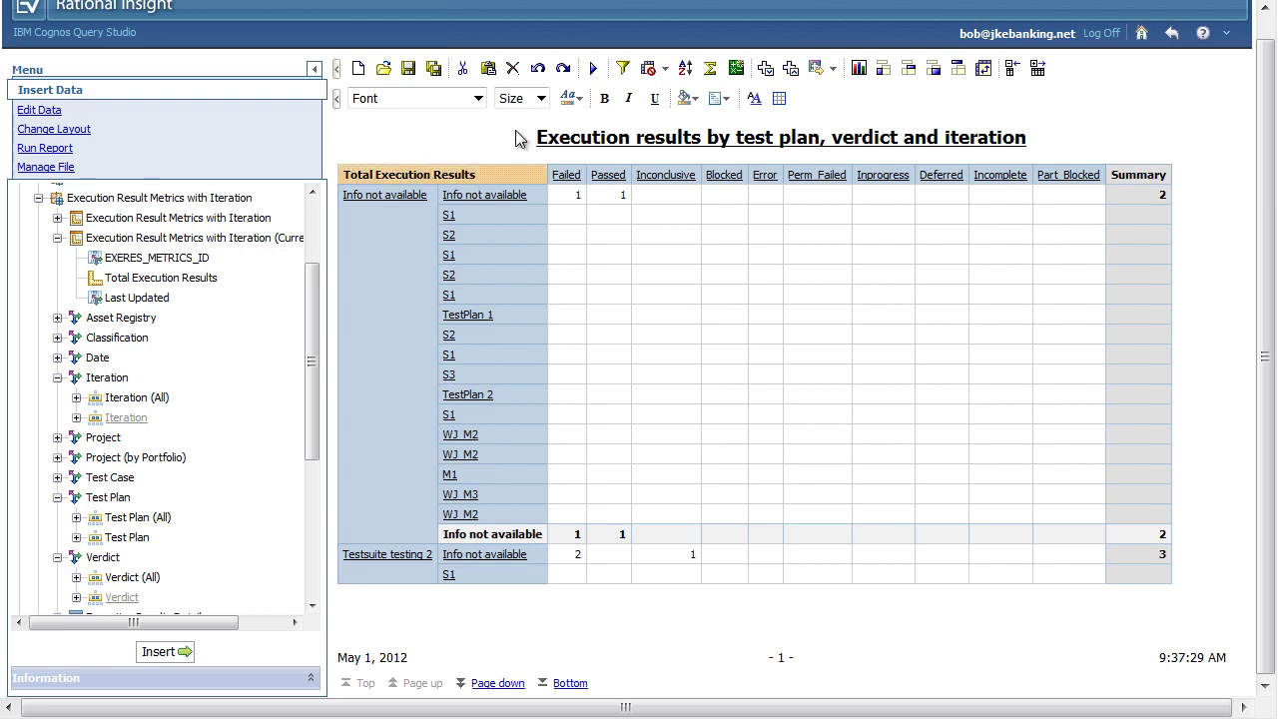
{"action": "left_click", "coordinate": [622, 68]}
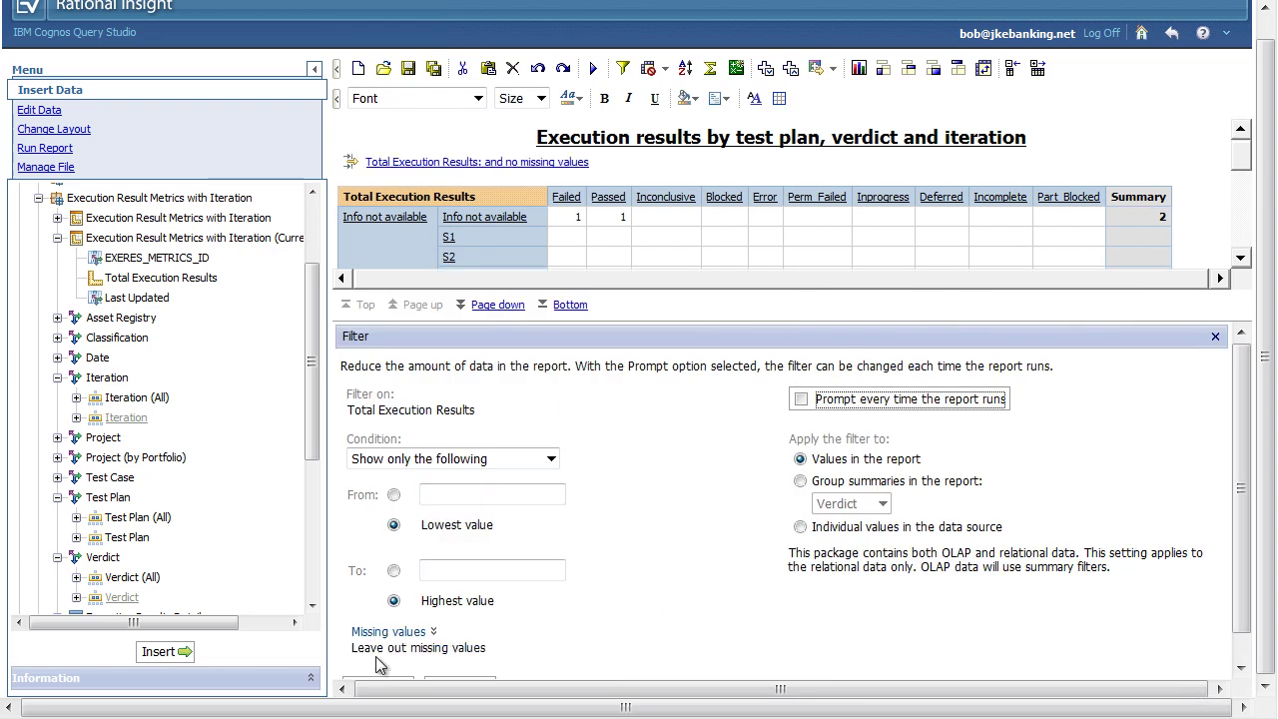
{"action": "left_click", "coordinate": [397, 632]}
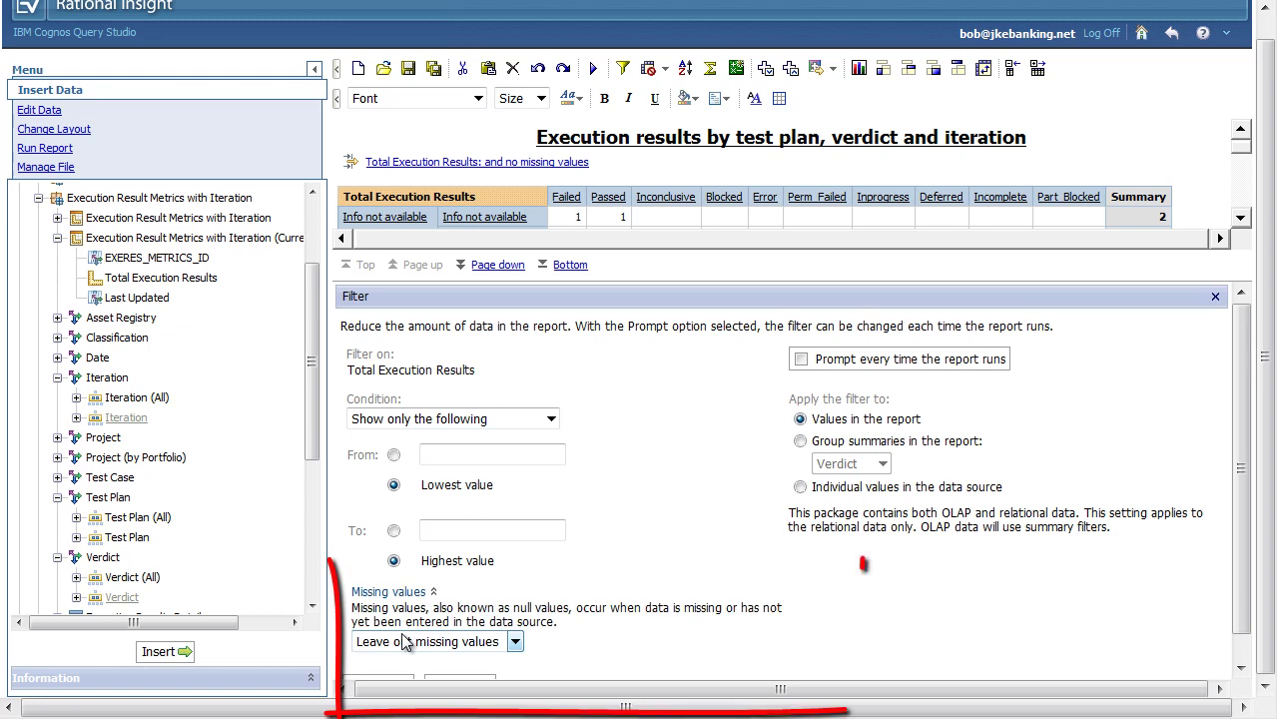
{"action": "left_click", "coordinate": [515, 642]}
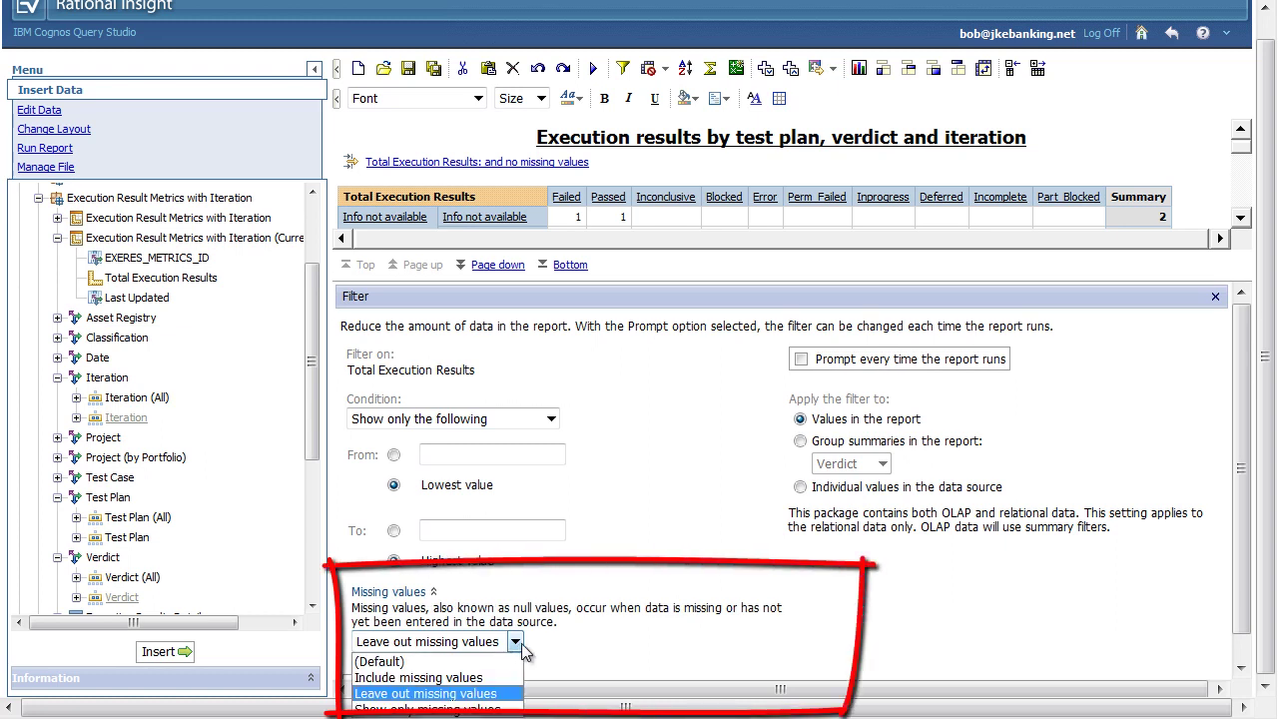
{"action": "left_click", "coordinate": [473, 696]}
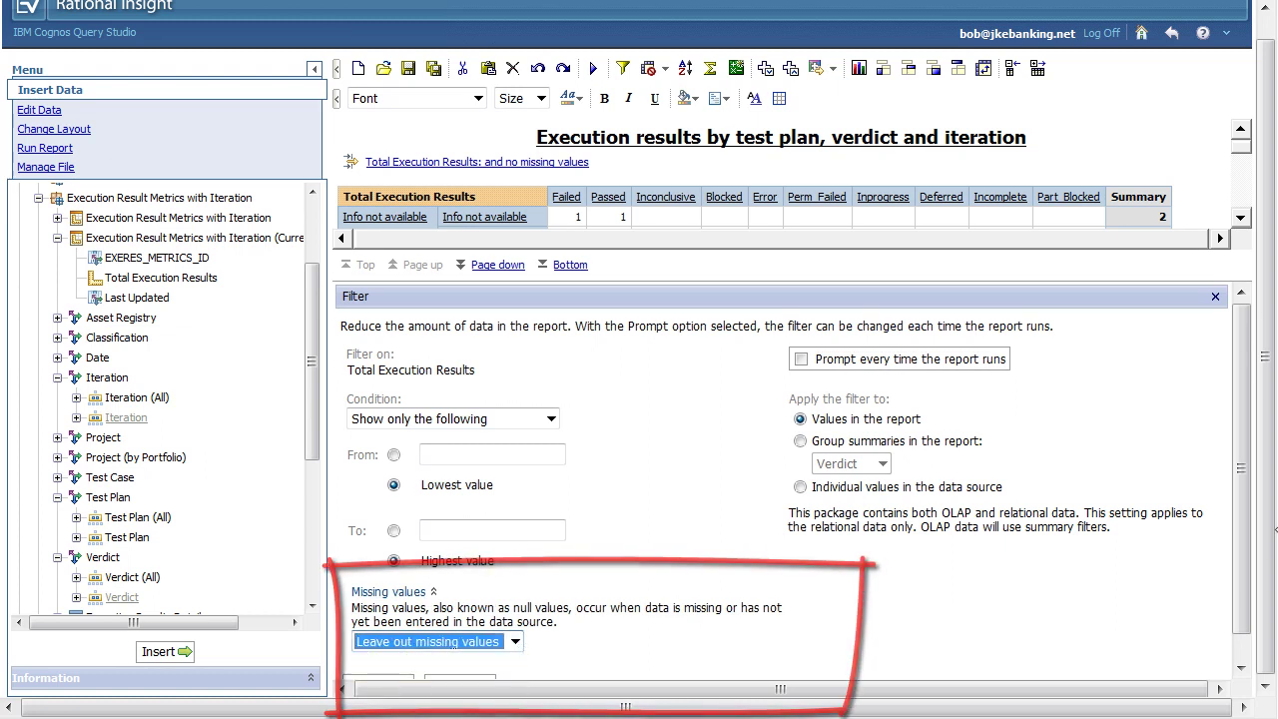
{"action": "left_click_drag", "start_coordinate": [1251, 547], "coordinate": [1252, 609]}
{"action": "left_click", "coordinate": [377, 658]}
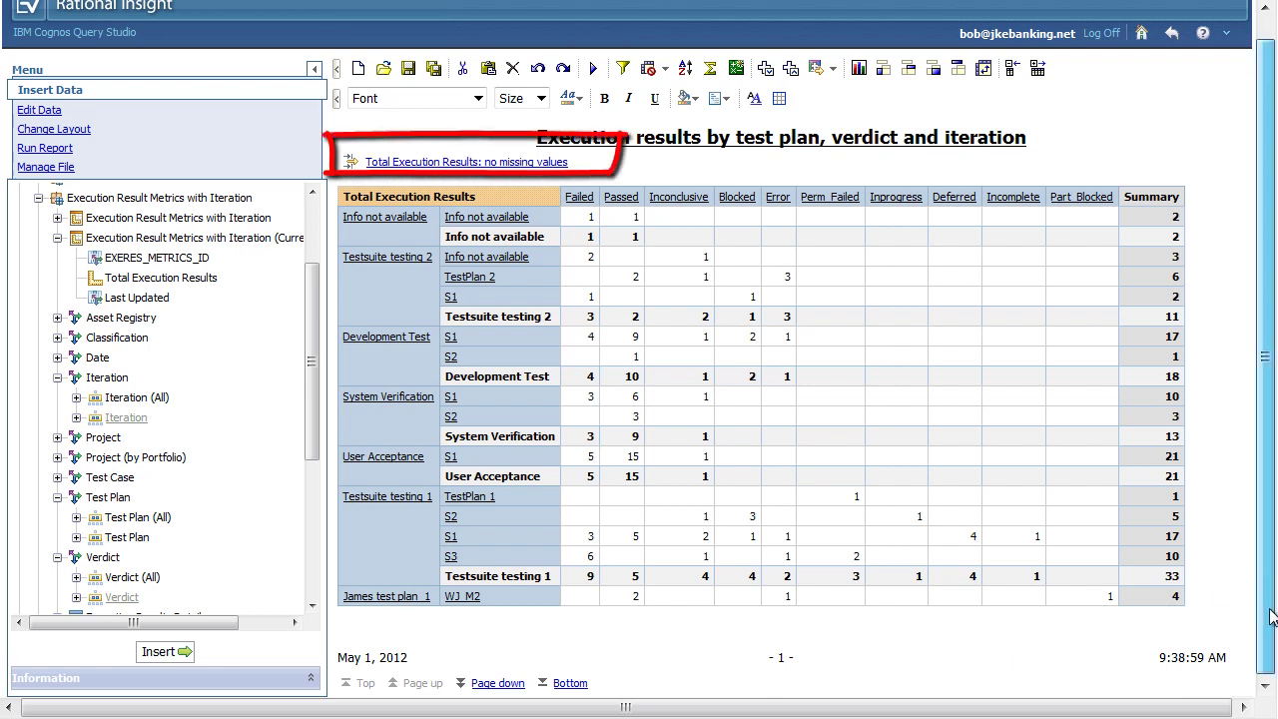
Step: Add a standard column chart with its values shown above the table, and narrow the data tree to give the chart more room
{"action": "left_click", "coordinate": [858, 70]}
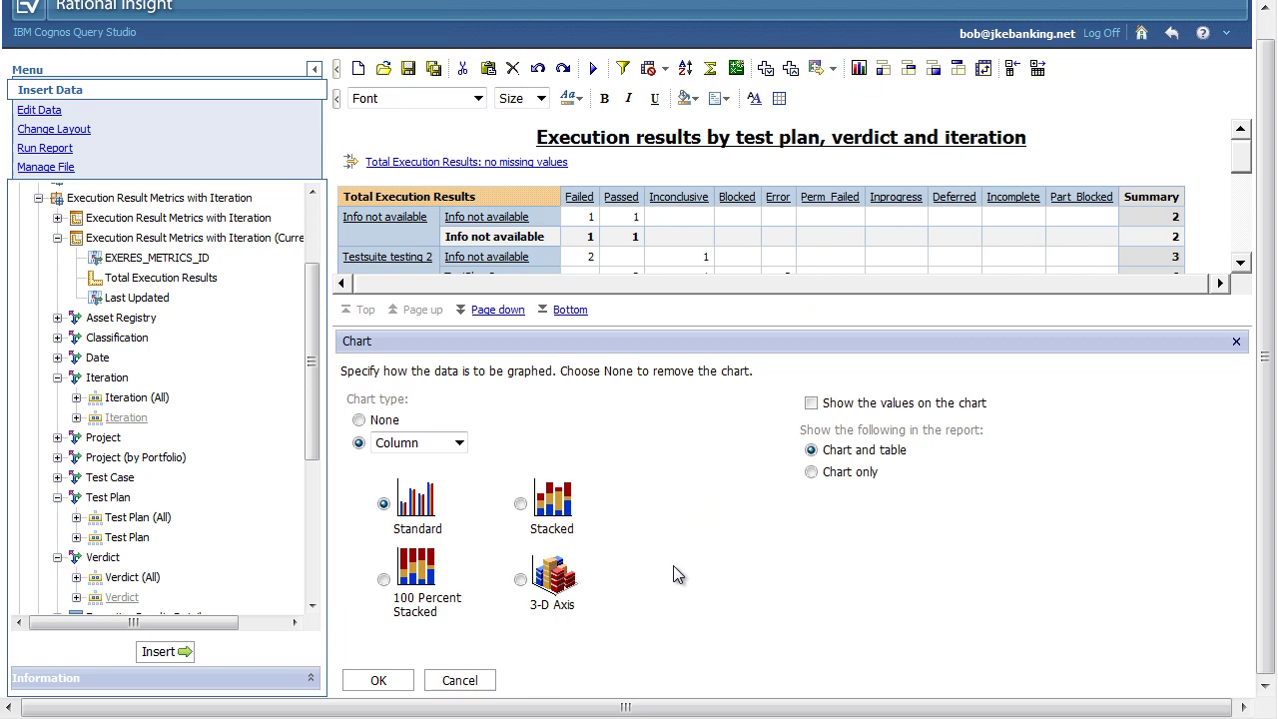
{"action": "left_click", "coordinate": [811, 404]}
{"action": "left_click", "coordinate": [379, 680]}
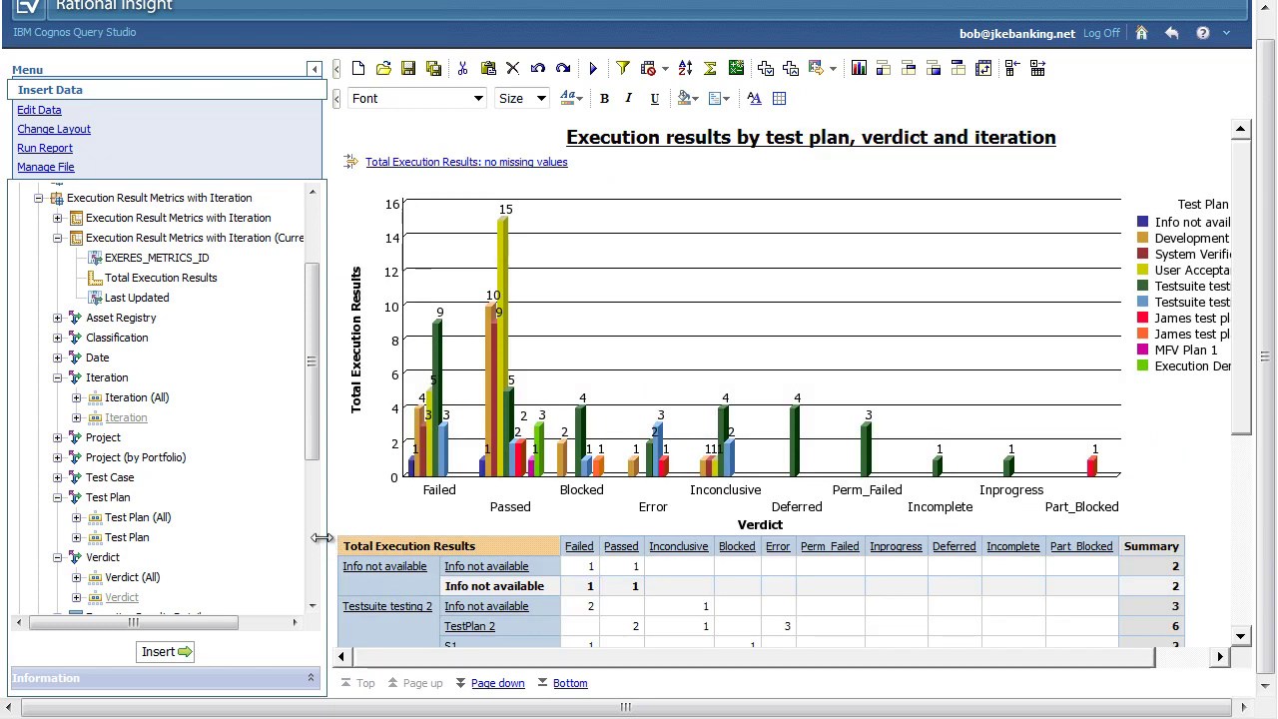
{"action": "left_click_drag", "start_coordinate": [322, 538], "coordinate": [255, 538]}
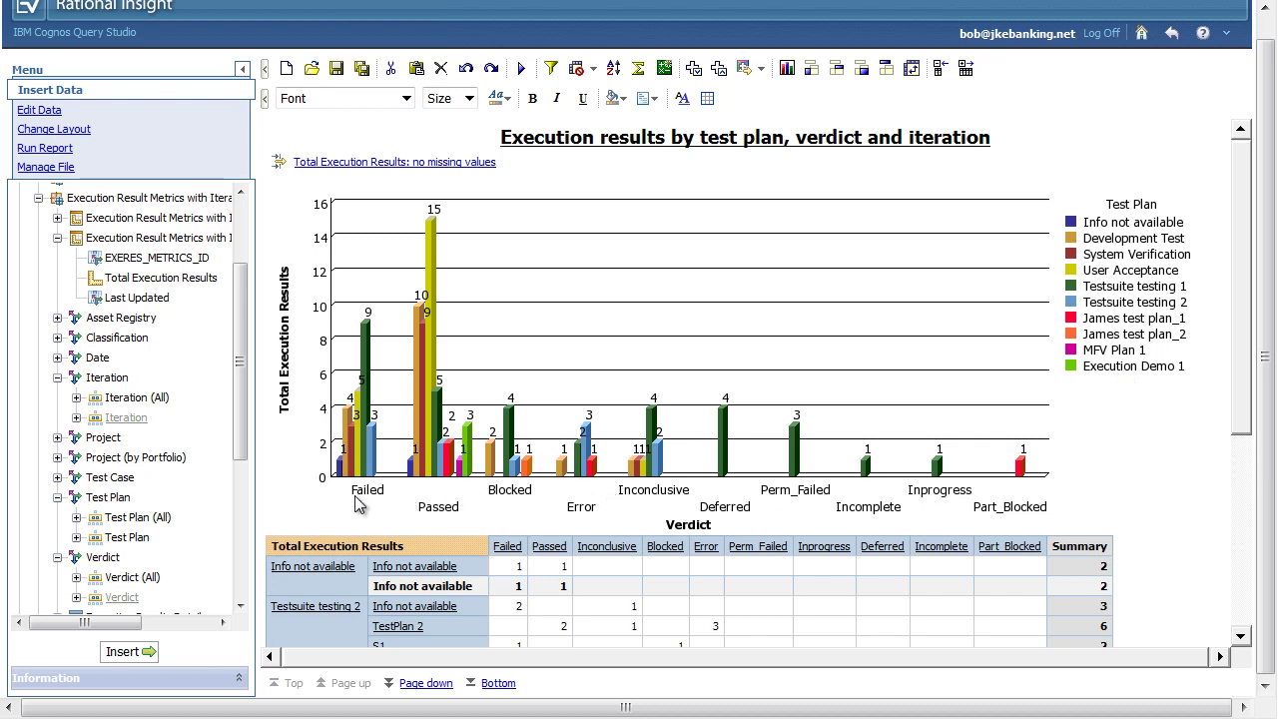
Step: Swap rows and columns for the chart only, leaving the crosstab out of the swap
{"action": "left_click", "coordinate": [911, 70]}
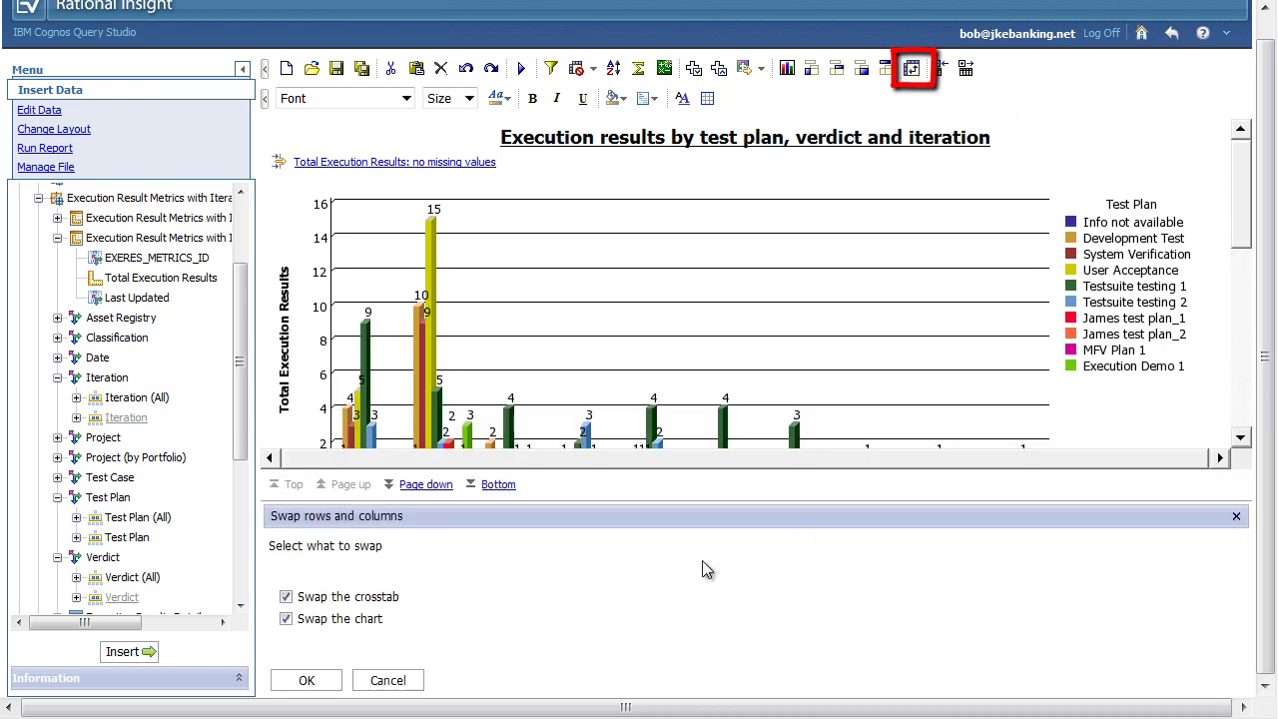
{"action": "left_click", "coordinate": [287, 597]}
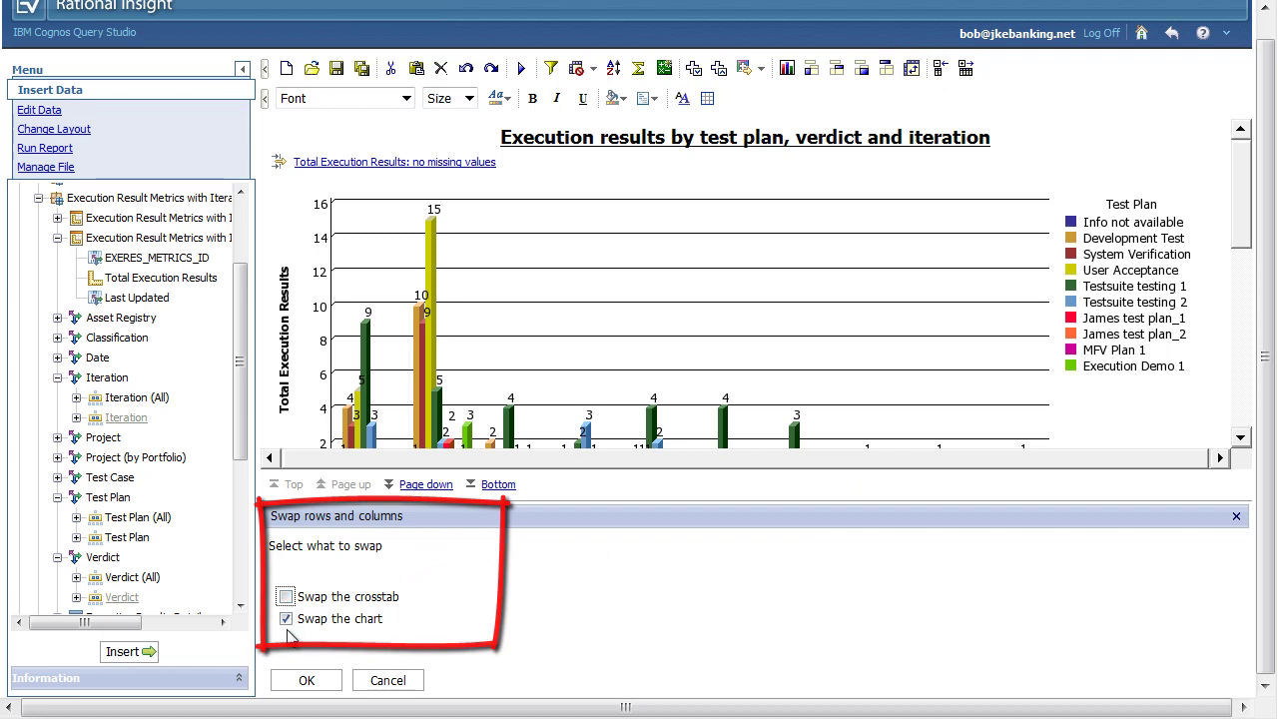
{"action": "left_click", "coordinate": [305, 682]}
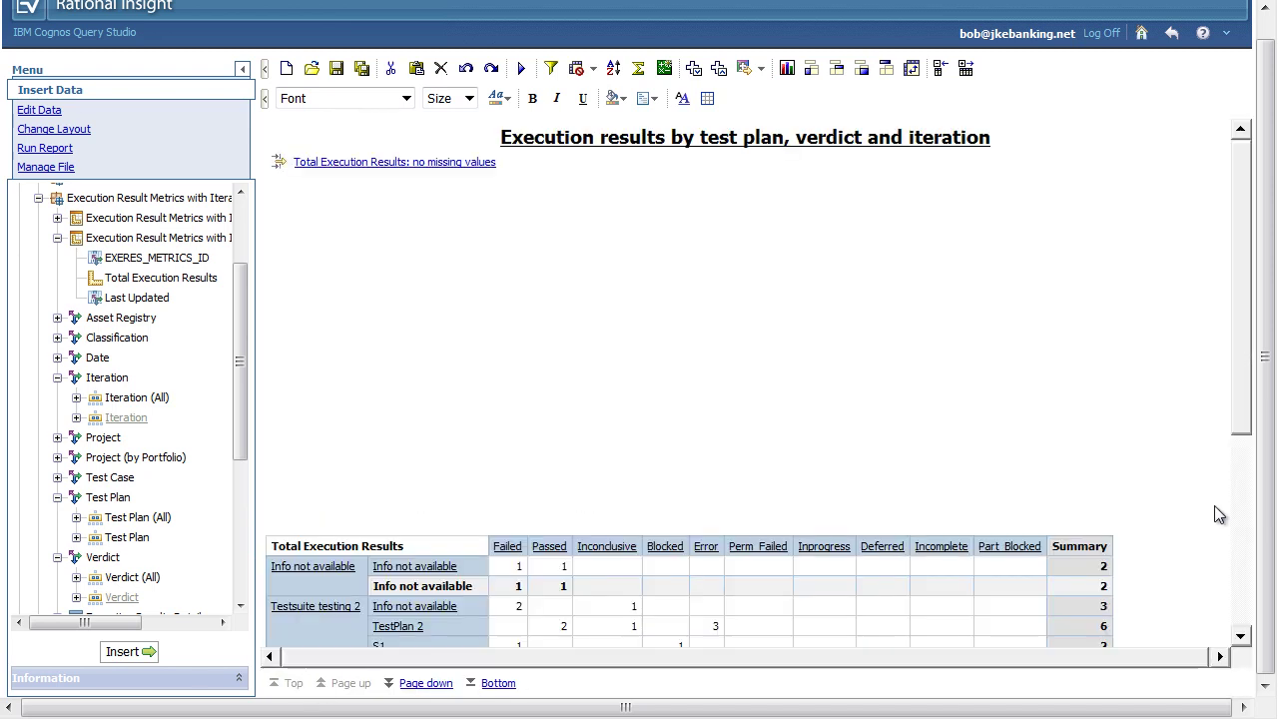
Step: Add the Name item from Execution Results Detail to the crosstab rows, nested after Iteration
{"action": "left_click_drag", "start_coordinate": [1248, 409], "coordinate": [1251, 584]}
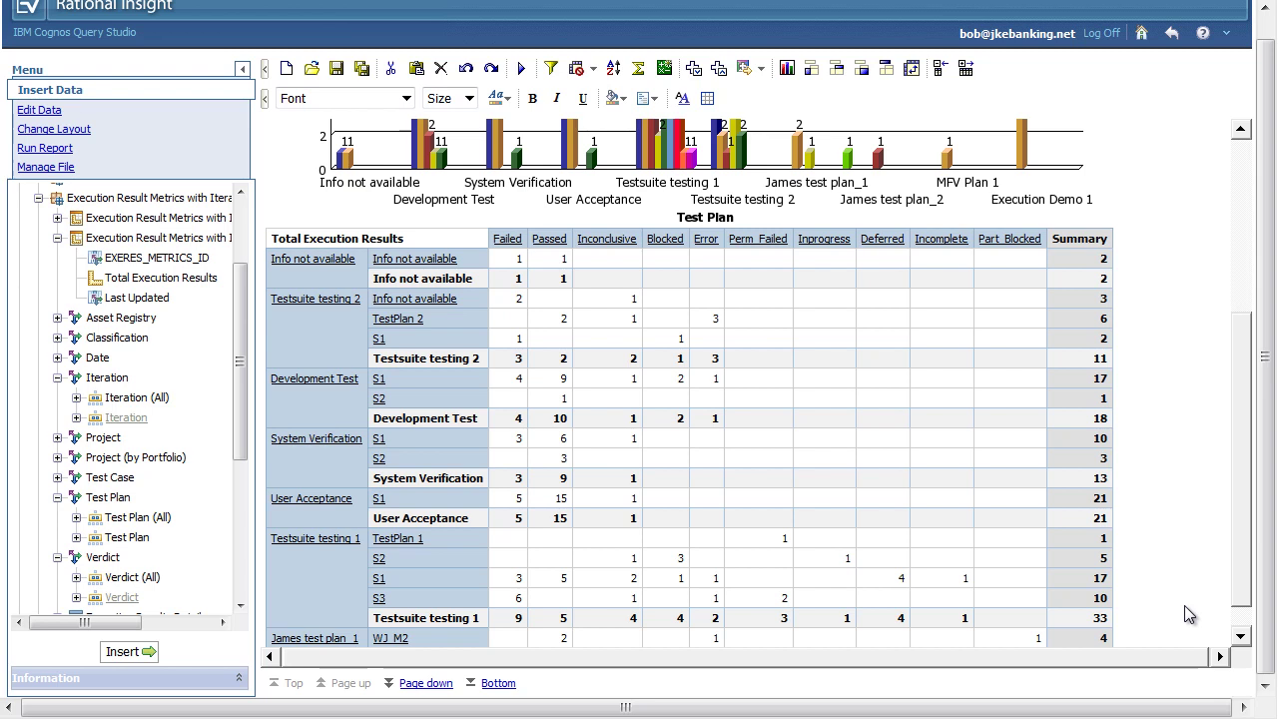
{"action": "left_click_drag", "start_coordinate": [244, 404], "coordinate": [244, 500]}
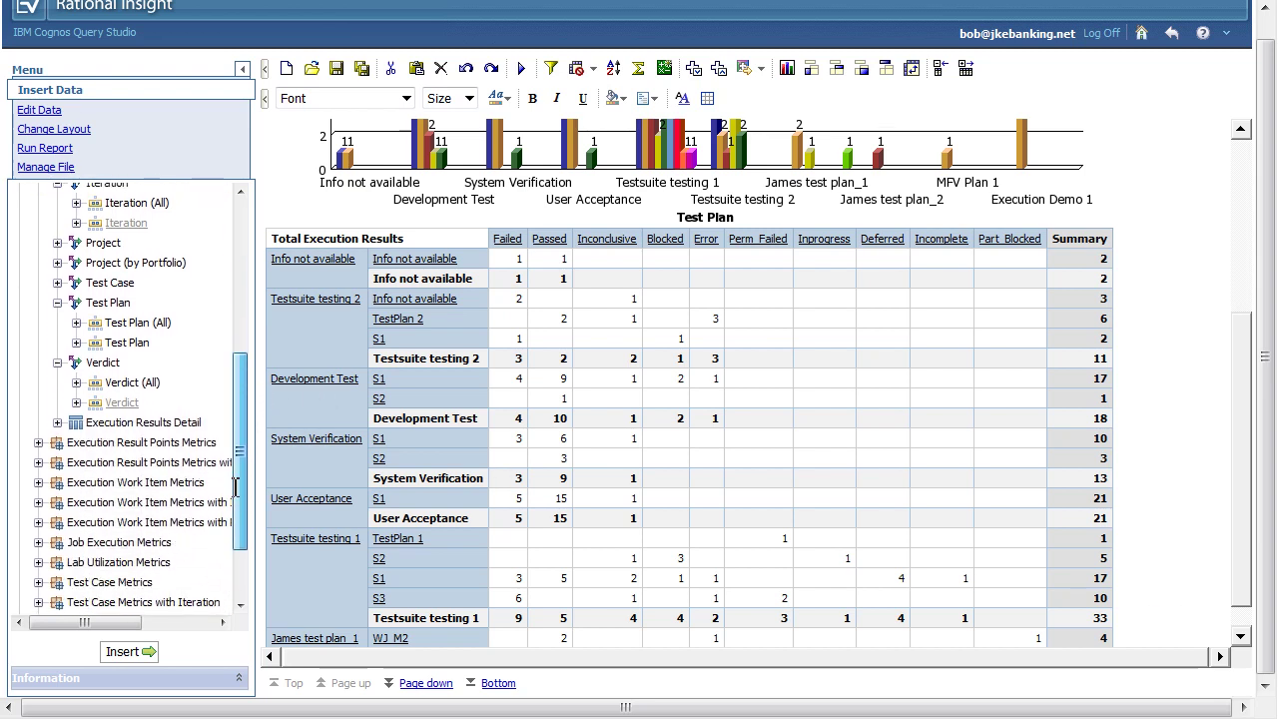
{"action": "left_click", "coordinate": [57, 416]}
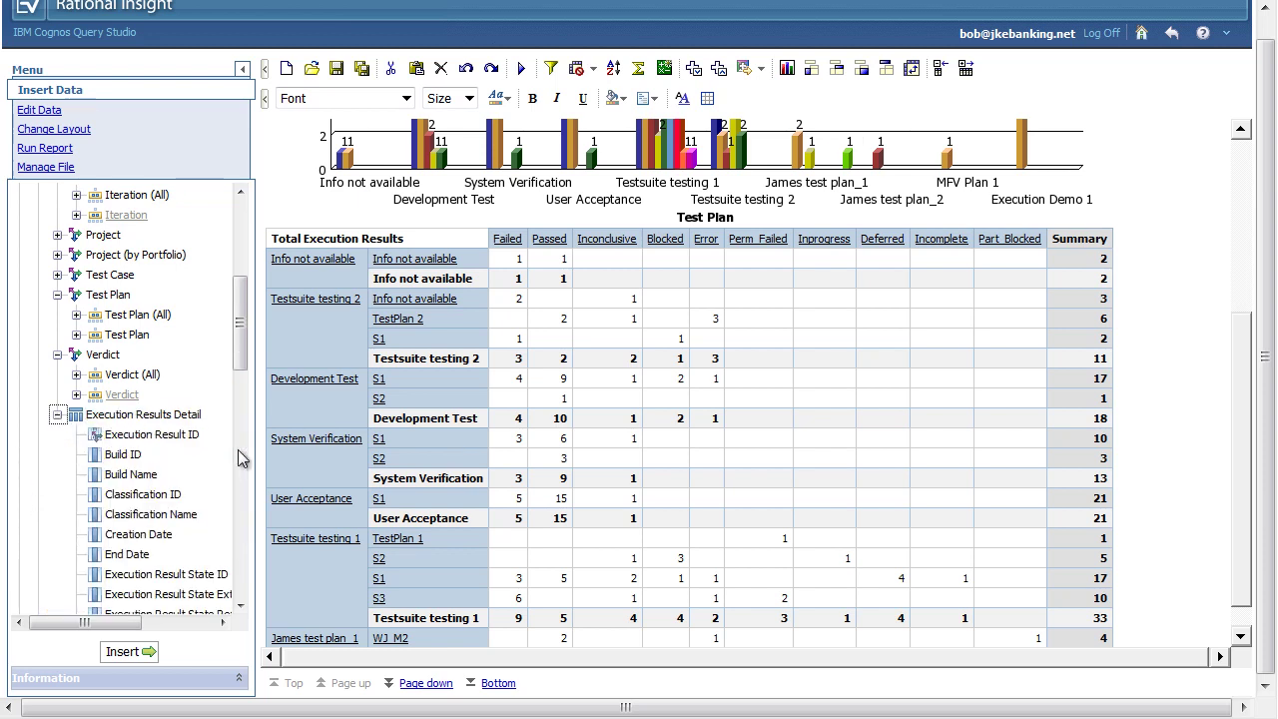
{"action": "left_click_drag", "start_coordinate": [244, 351], "coordinate": [240, 404]}
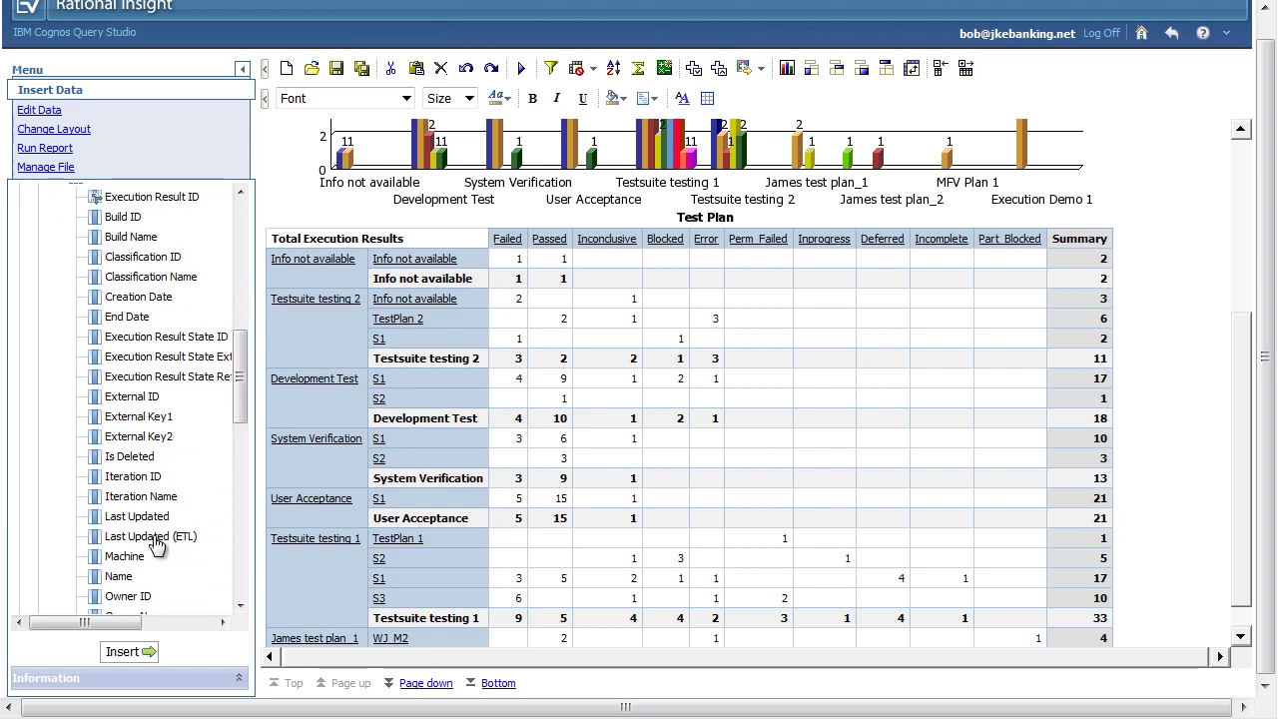
{"action": "left_click_drag", "start_coordinate": [118, 577], "coordinate": [1162, 561]}
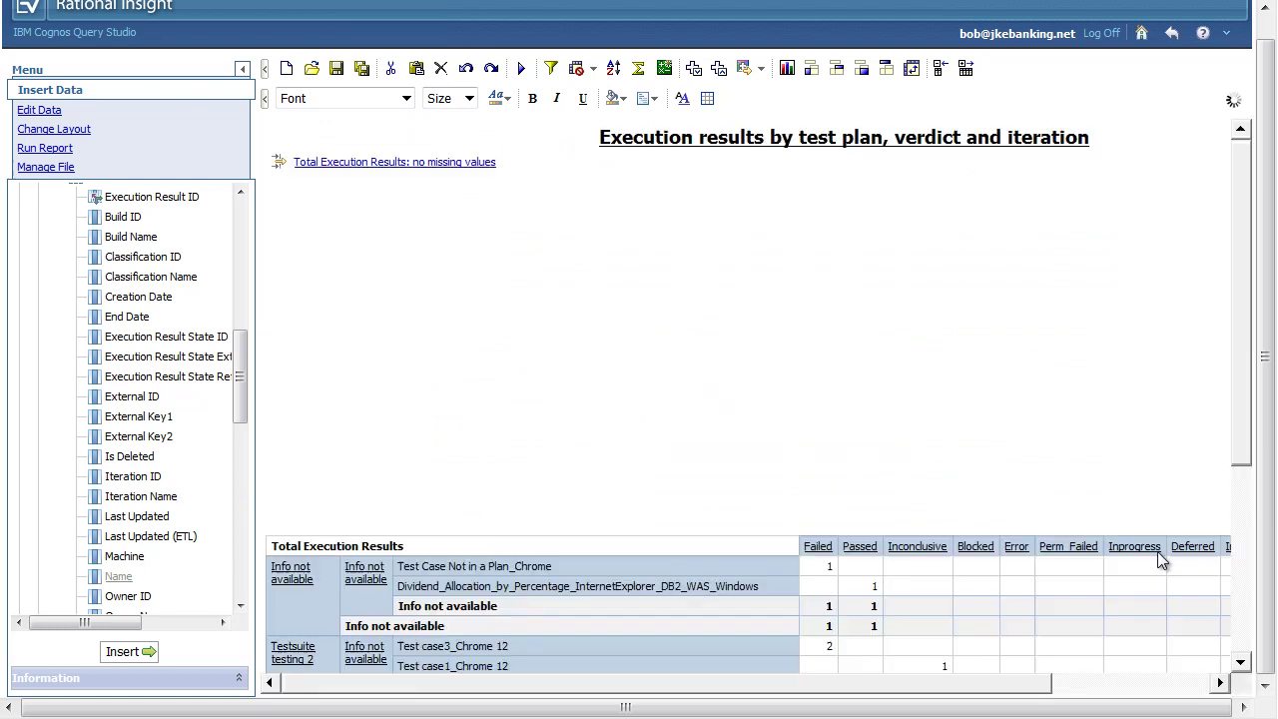
{"action": "left_click_drag", "start_coordinate": [1241, 396], "coordinate": [1256, 611]}
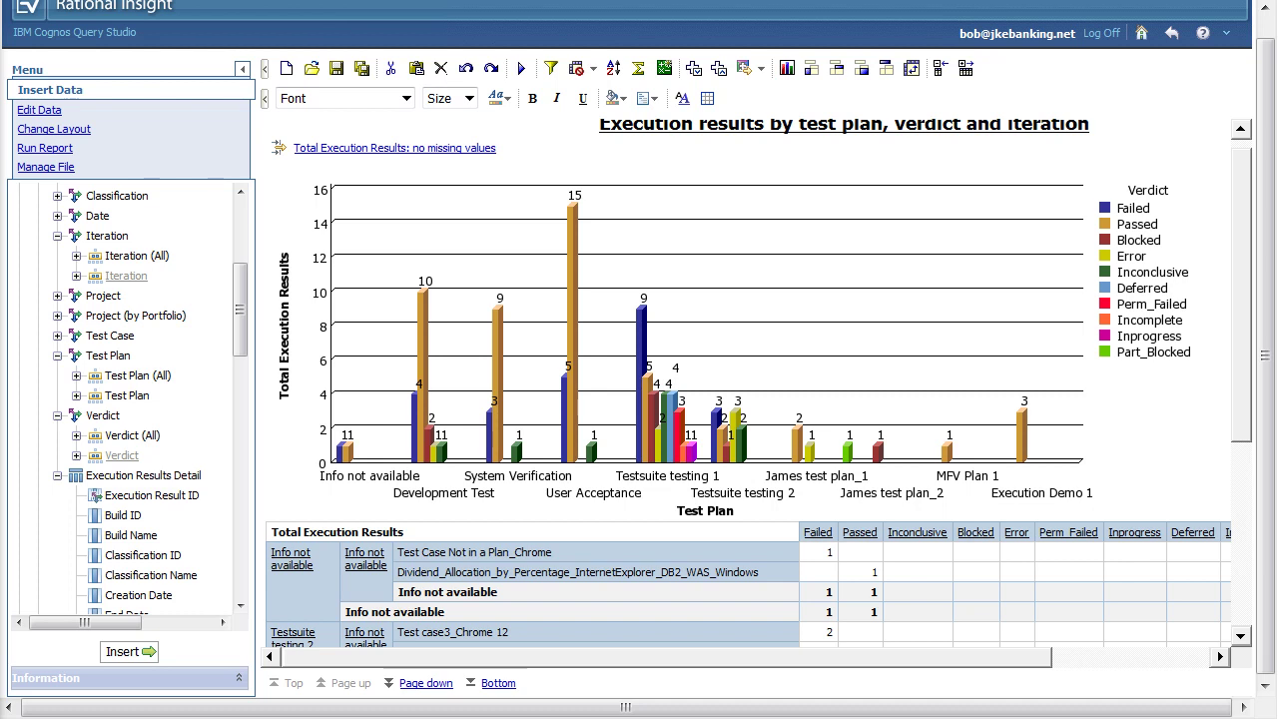
Step: Open the execution results report in Report Studio for advanced editing
{"action": "left_click", "coordinate": [42, 170]}
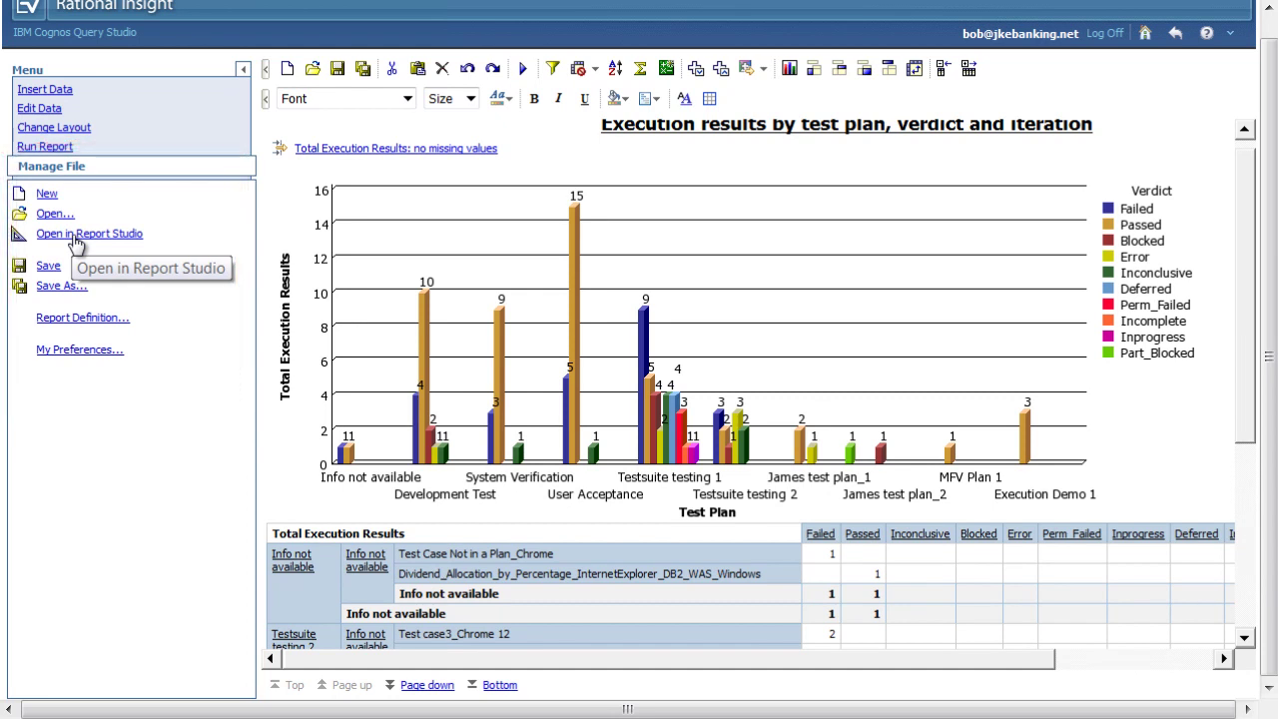
{"action": "left_click", "coordinate": [73, 238]}
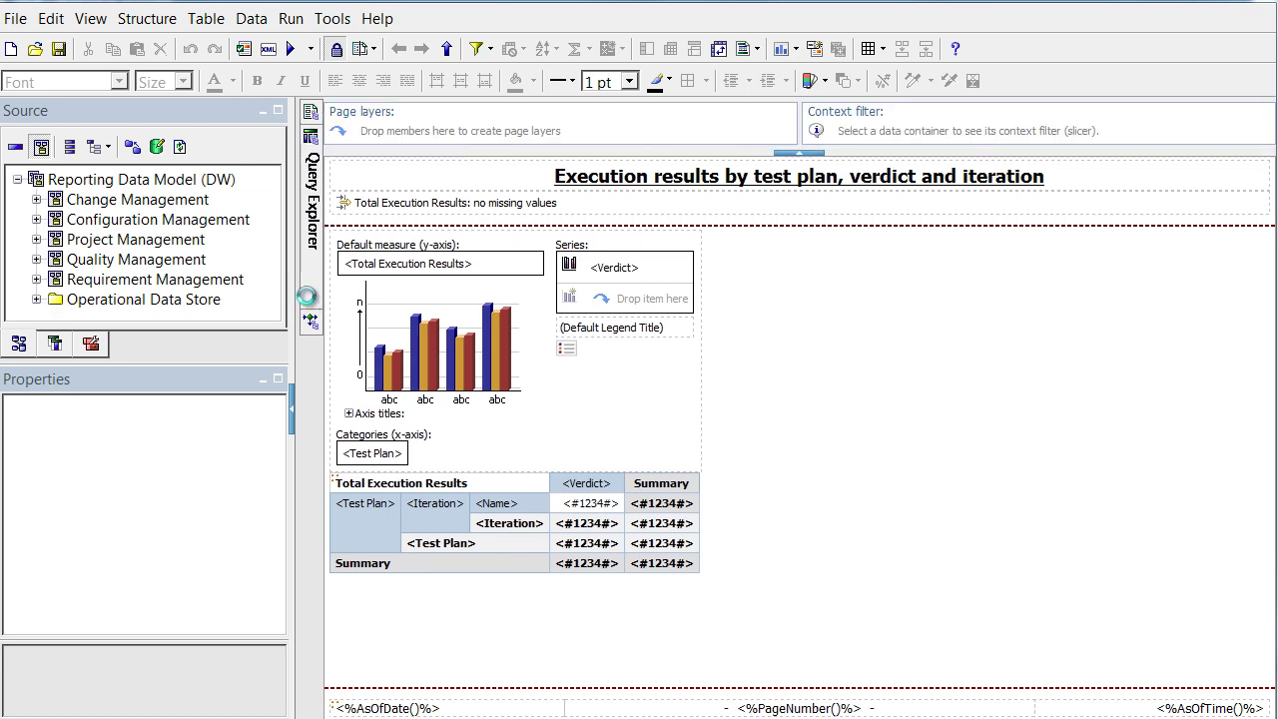
Step: Open the report's query to view its data items and filters, and run the report
{"action": "mouse_move", "coordinate": [311, 296]}
{"action": "left_click", "coordinate": [404, 163]}
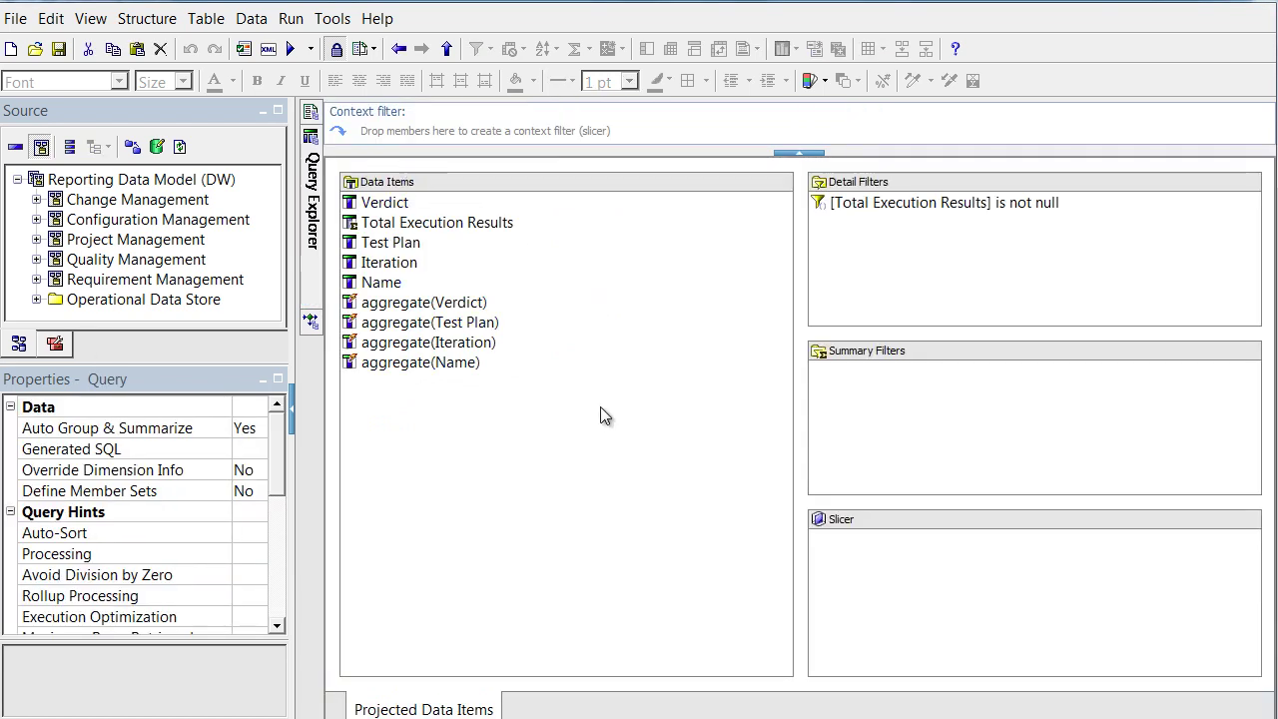
{"action": "left_click", "coordinate": [291, 49]}
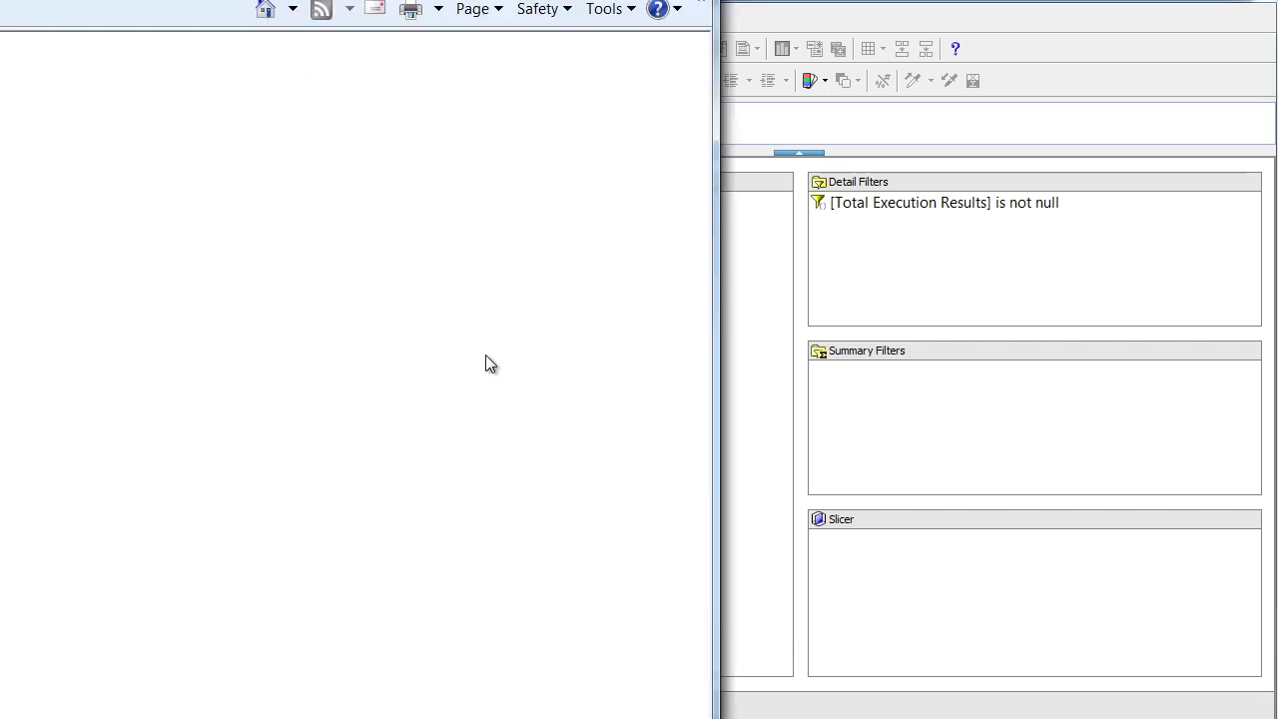